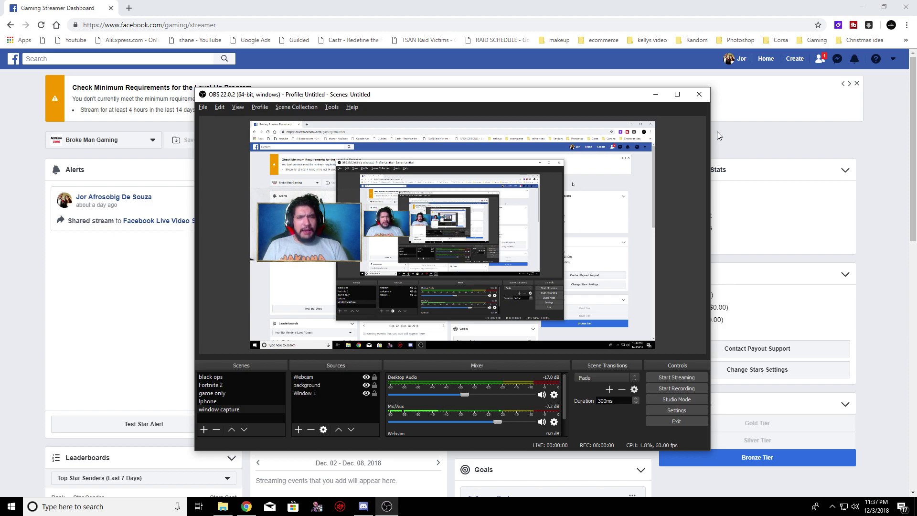
# - Minimize OBS, switch the dashboard to Broke Man Gaming, and open that page
pyautogui.click(654, 95)
pyautogui.click(115, 140)
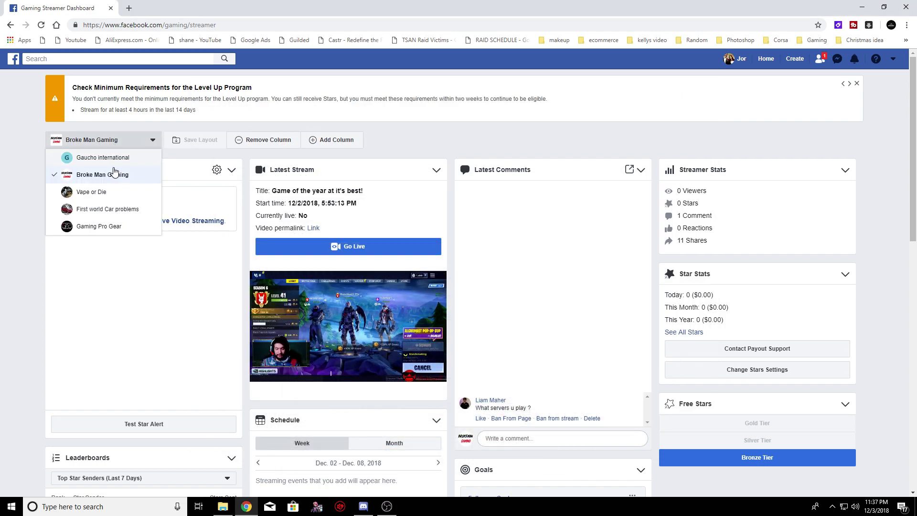
pyautogui.click(115, 173)
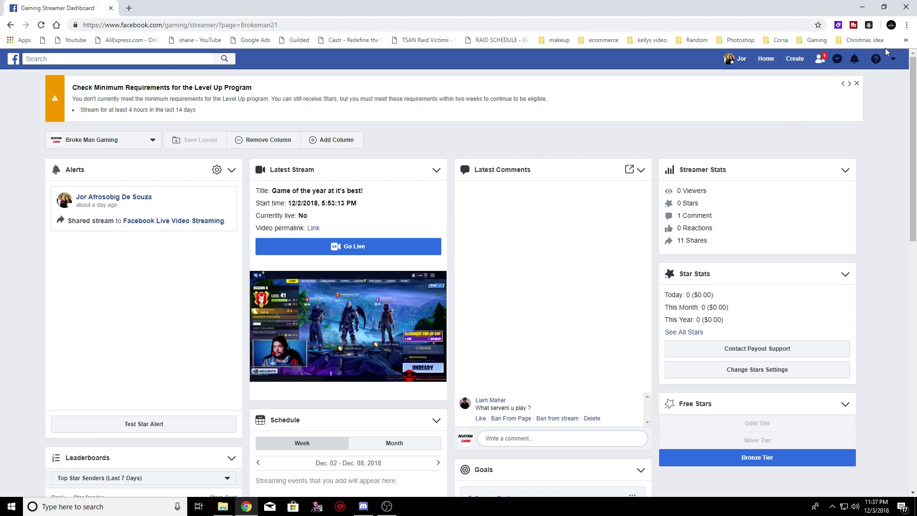
pyautogui.click(892, 58)
pyautogui.click(818, 90)
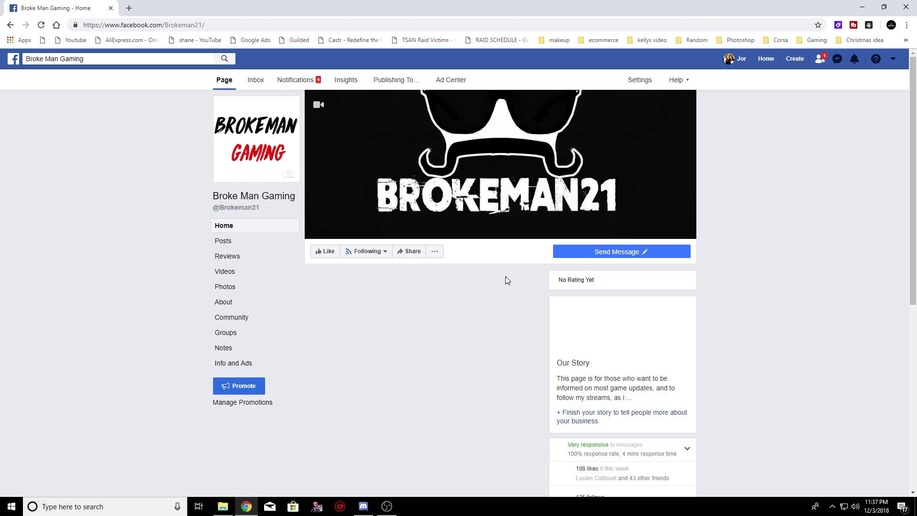
# - Scroll through the Broke Man Gaming page, then load 'fb' to return to the dashboard
pyautogui.scroll(-2, 537, 274)
pyautogui.scroll(-2, 572, 347)
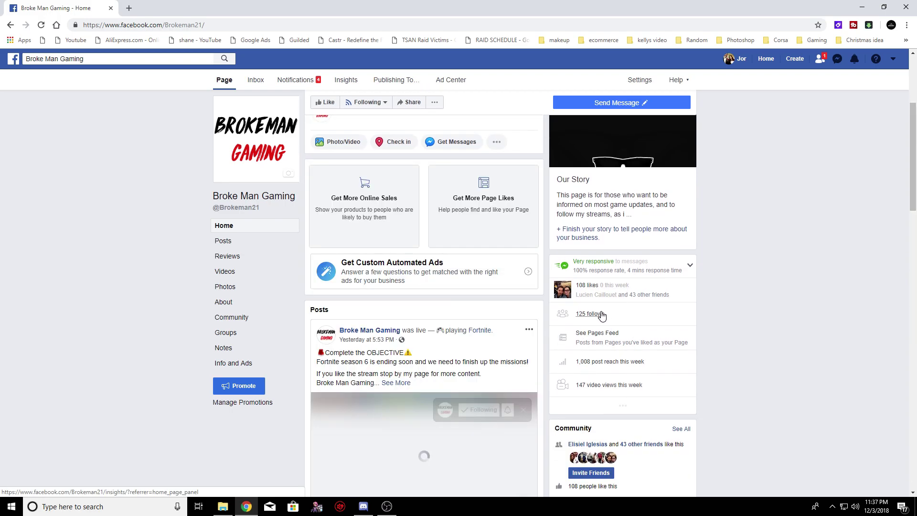
pyautogui.scroll(-2, 617, 338)
pyautogui.scroll(-1, 615, 277)
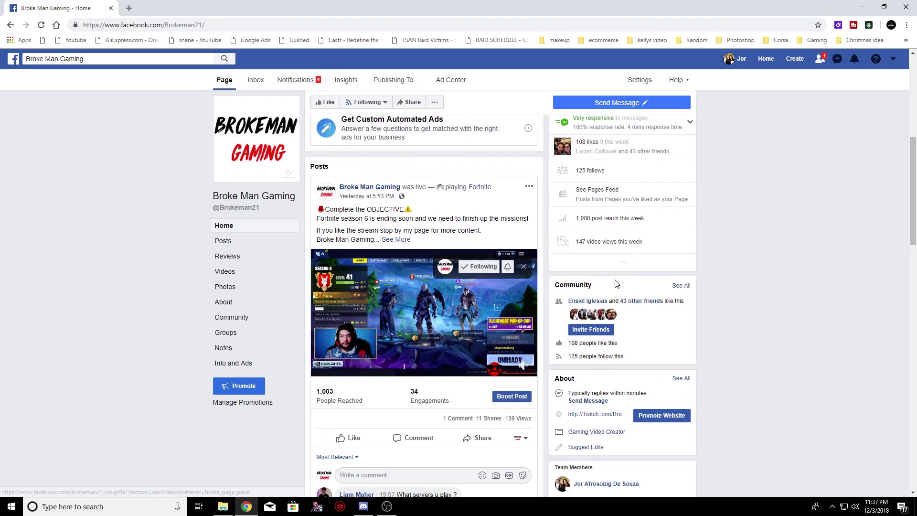
pyautogui.scroll(-1, 640, 347)
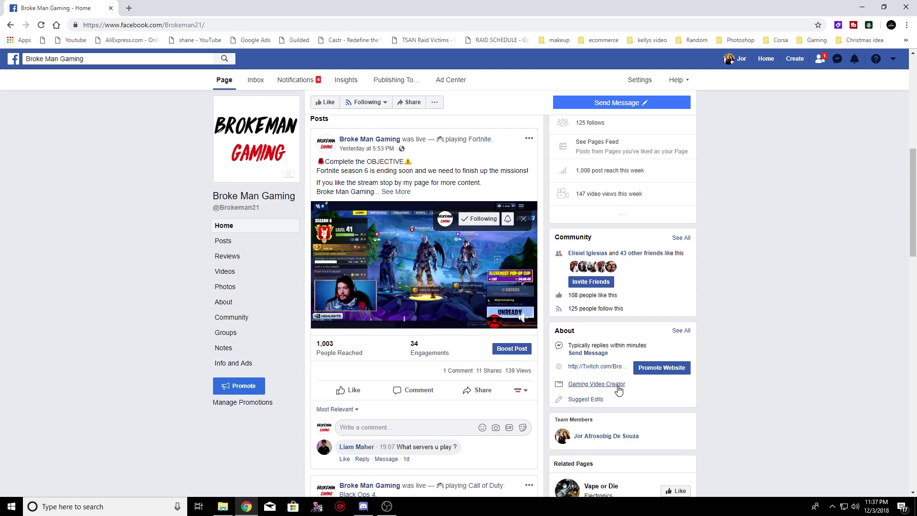
pyautogui.click(115, 25)
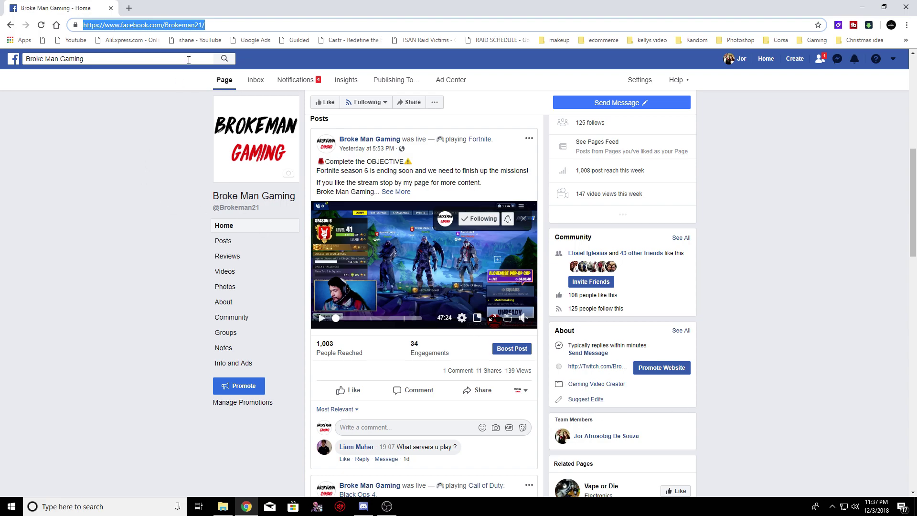
pyautogui.write('fb')
pyautogui.press('Return')
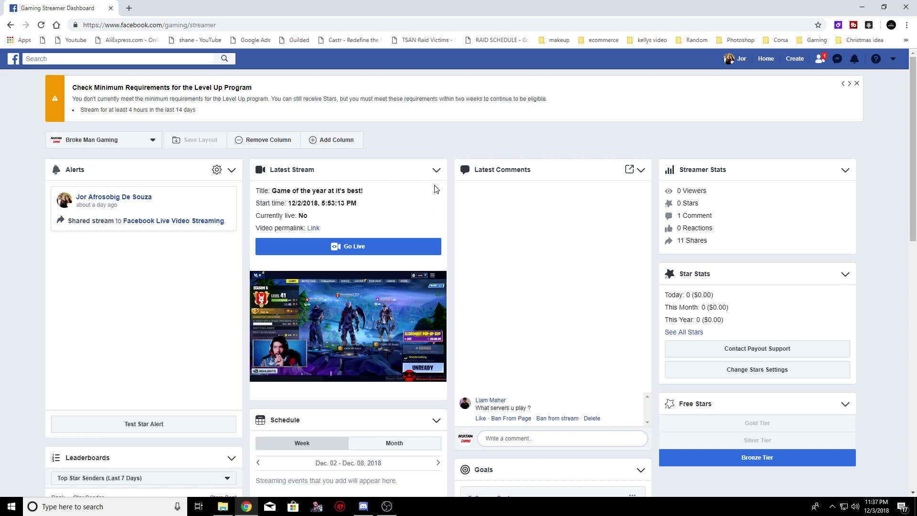
# - Scroll through the streamer dashboard panels with OBS hidden, then bring OBS Studio forward
pyautogui.click(386, 506)
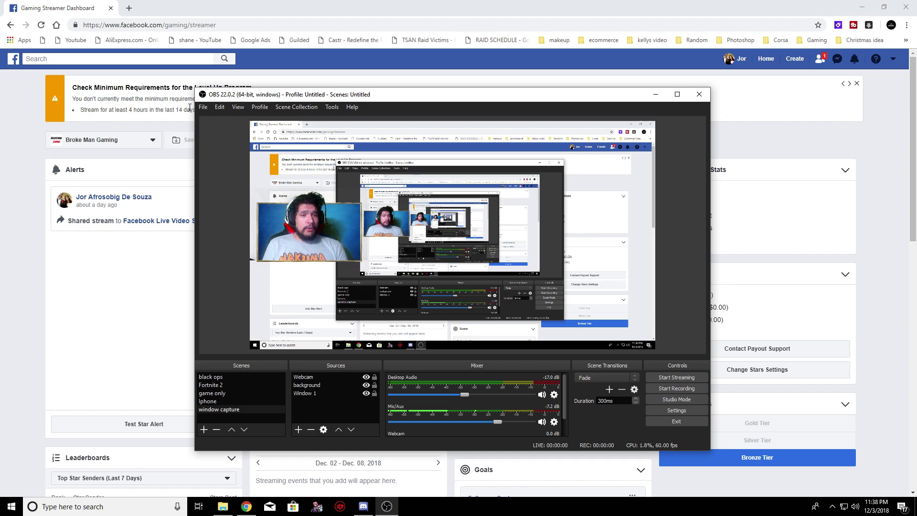
pyautogui.click(172, 313)
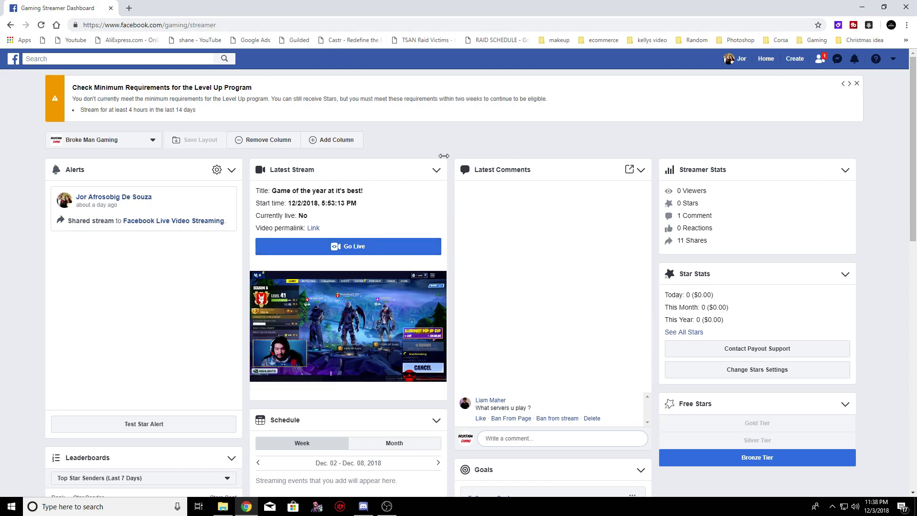
pyautogui.scroll(-3, 526, 258)
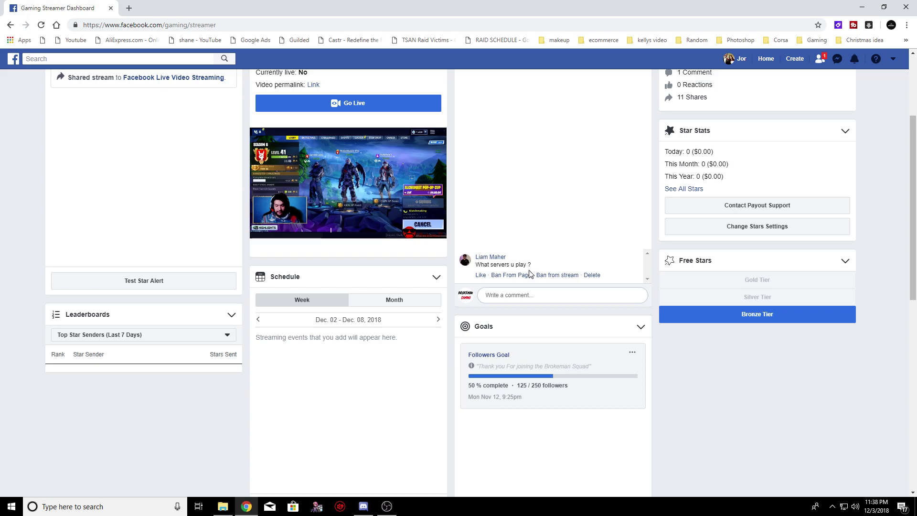
pyautogui.scroll(-3, 529, 273)
pyautogui.scroll(5, 525, 272)
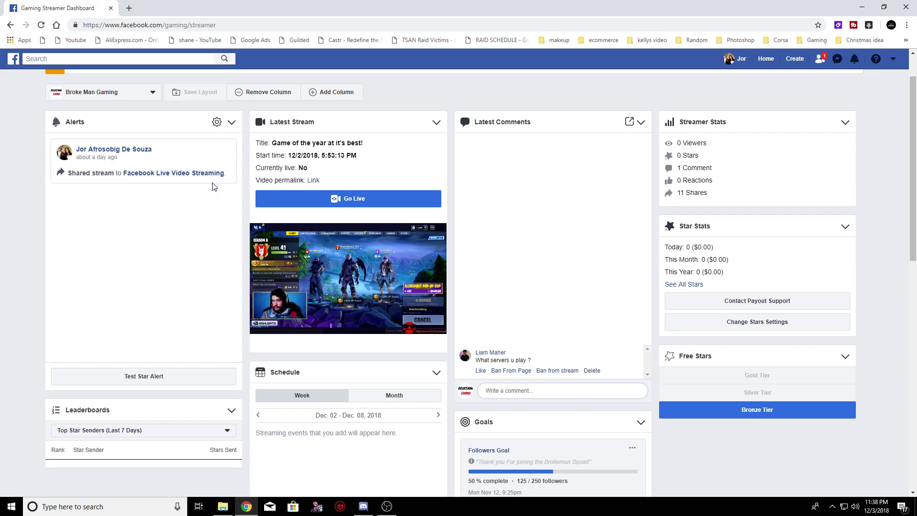
pyautogui.scroll(1, 296, 194)
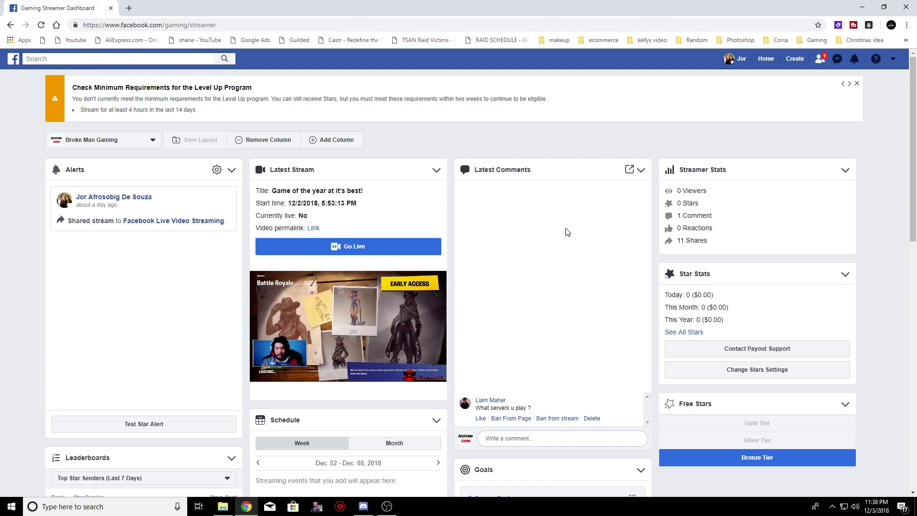
pyautogui.scroll(-6, 566, 232)
pyautogui.scroll(-5, 442, 296)
pyautogui.scroll(11, 430, 303)
pyautogui.click(386, 506)
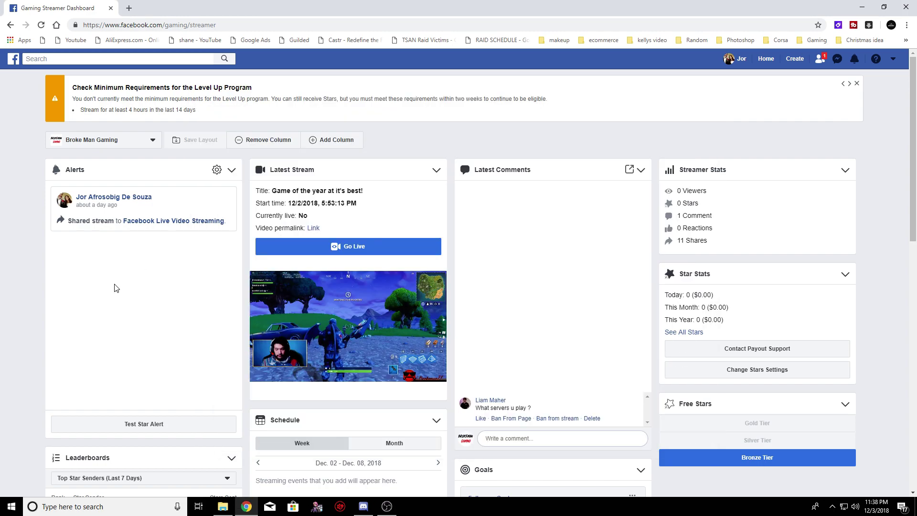
# - Enable a persistent stream key in Go Live, copy it, and close the connection window
pyautogui.click(95, 286)
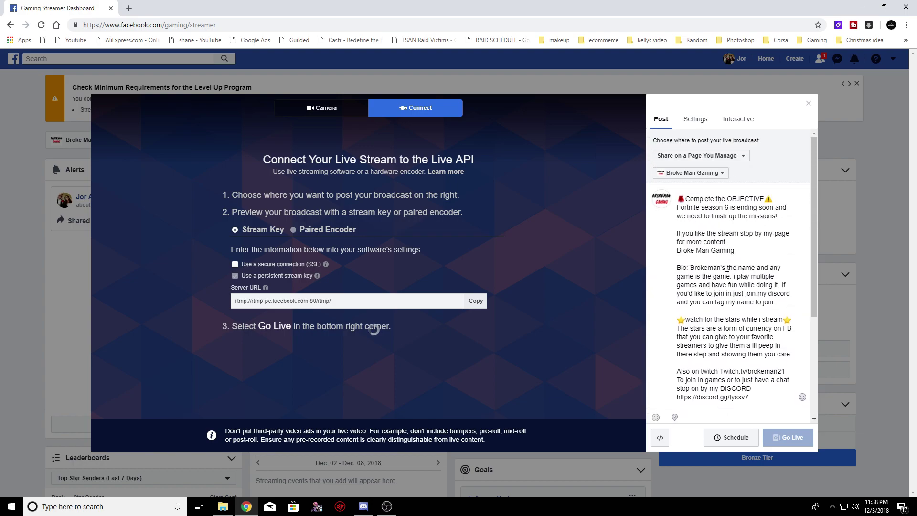
pyautogui.scroll(-3, 712, 221)
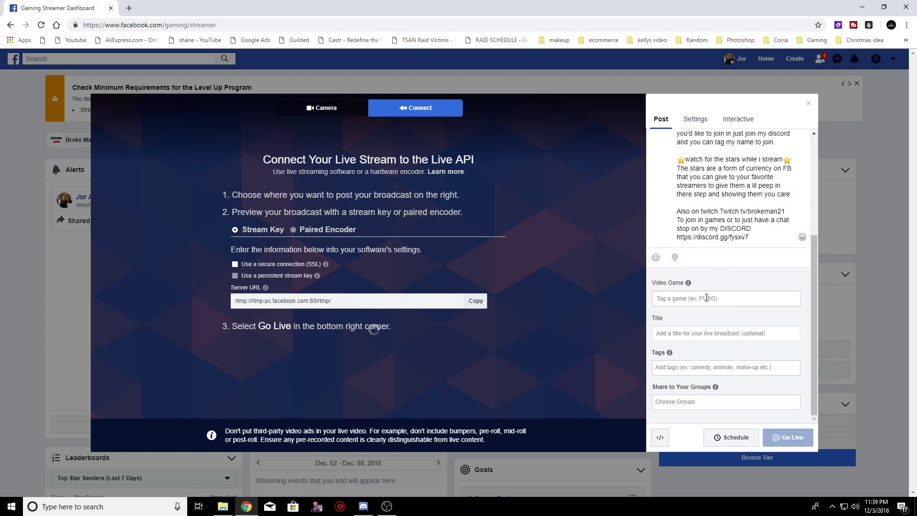
pyautogui.scroll(3, 735, 179)
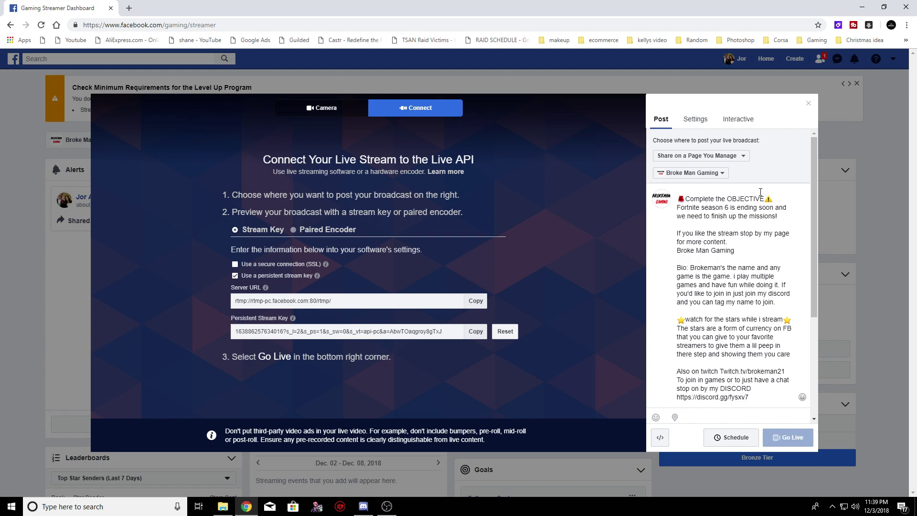
pyautogui.click(475, 331)
pyautogui.click(475, 331)
pyautogui.click(808, 103)
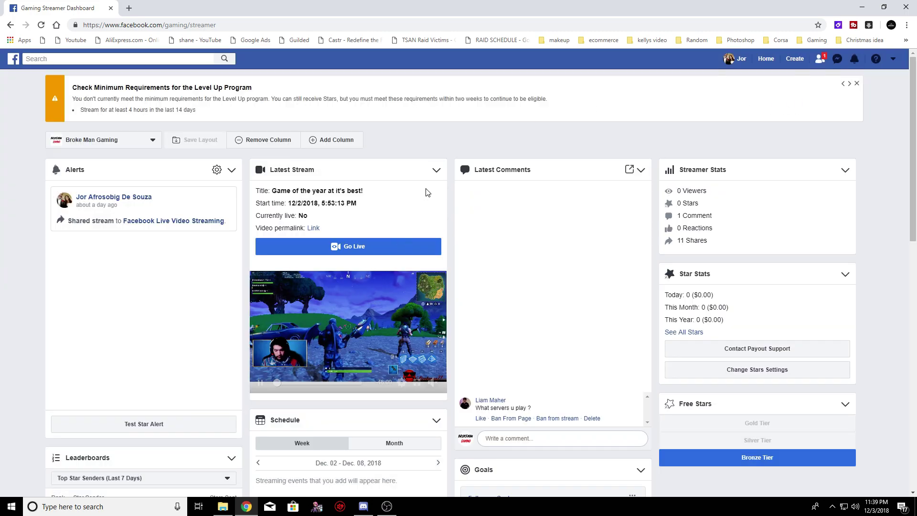
pyautogui.scroll(-4, 415, 190)
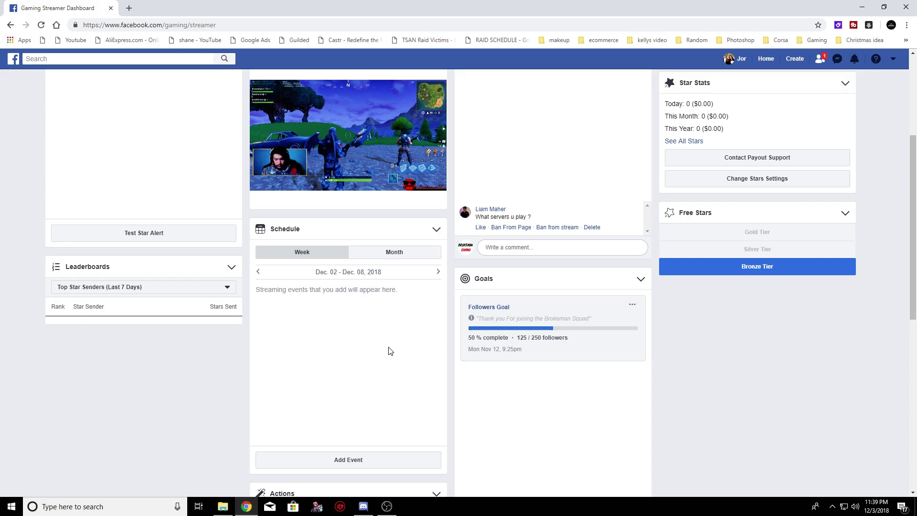
pyautogui.scroll(5, 429, 273)
# - Paste the persistent key into OBS Stream settings with Facebook Live service, and save
pyautogui.click(387, 506)
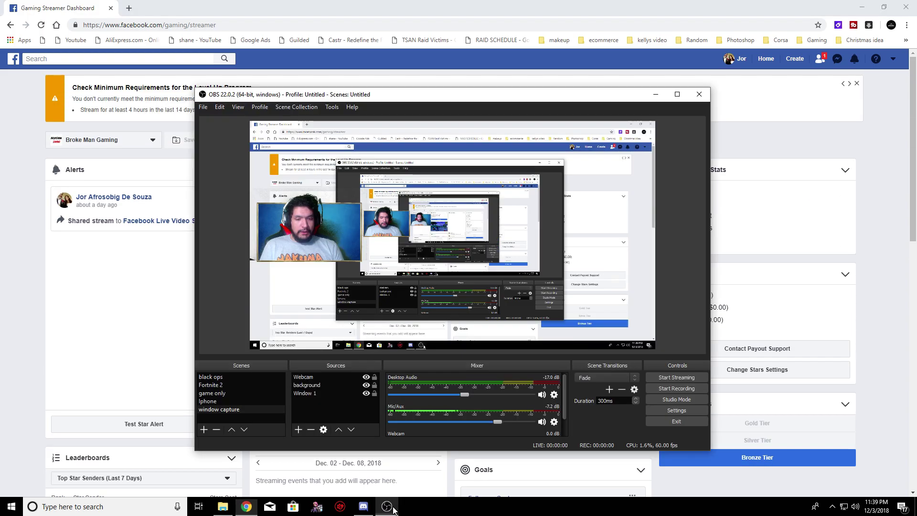
pyautogui.click(203, 107)
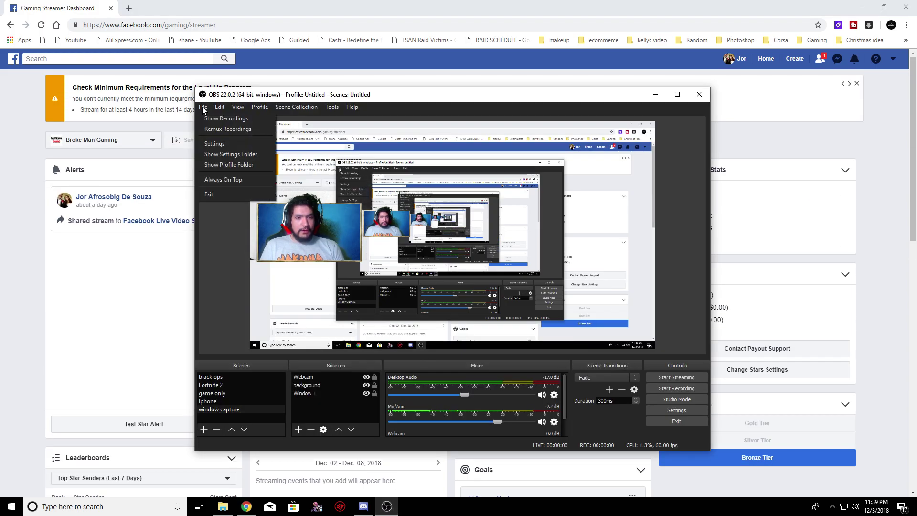
pyautogui.click(225, 146)
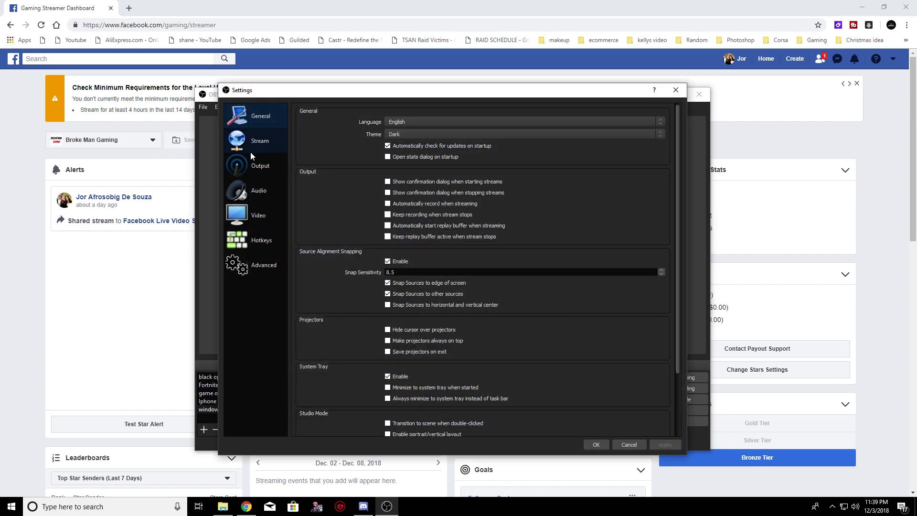
pyautogui.click(255, 148)
pyautogui.click(458, 137)
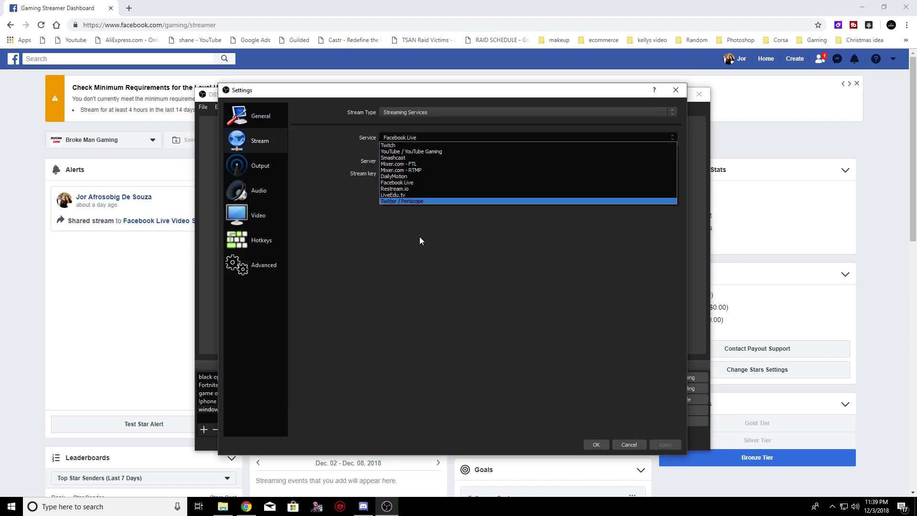
pyautogui.click(423, 182)
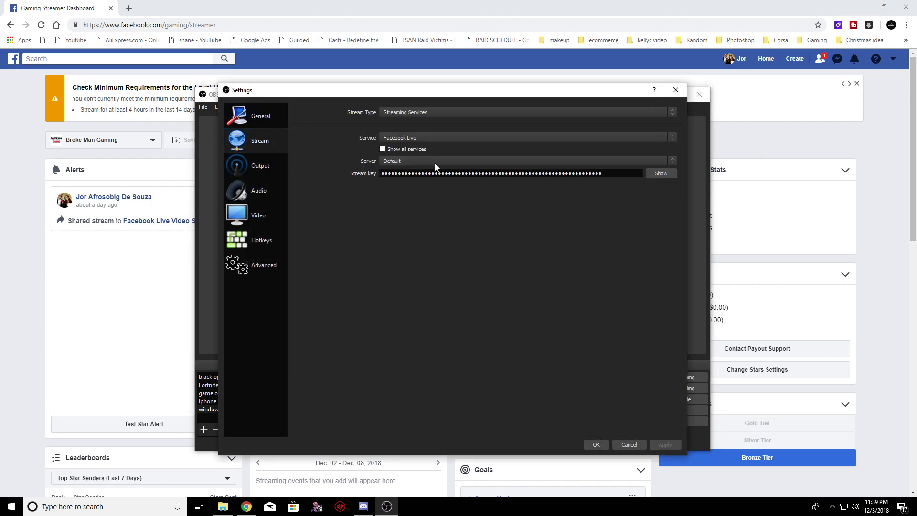
pyautogui.doubleClick(622, 174)
pyautogui.hotkey('ctrl', 'v')
pyautogui.click(597, 445)
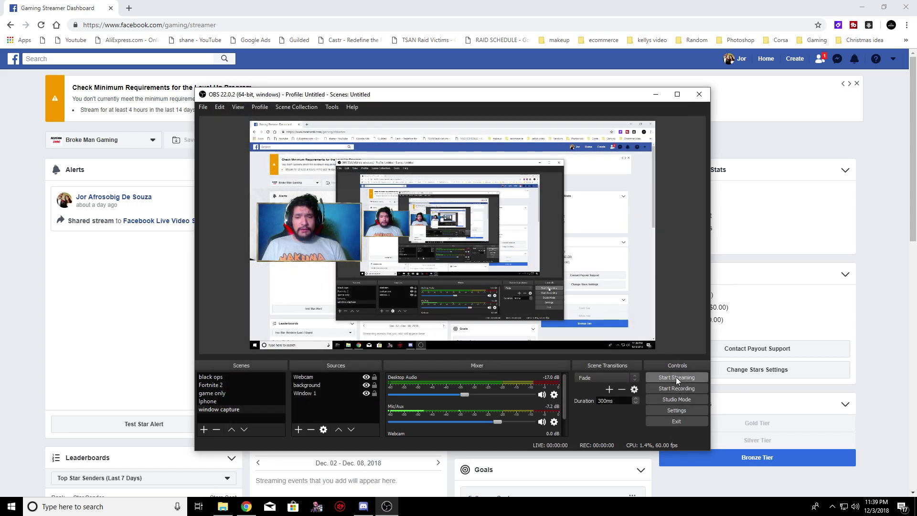
# - Start a new live broadcast setup, copy the persistent stream key, and return to OBS
pyautogui.click(133, 286)
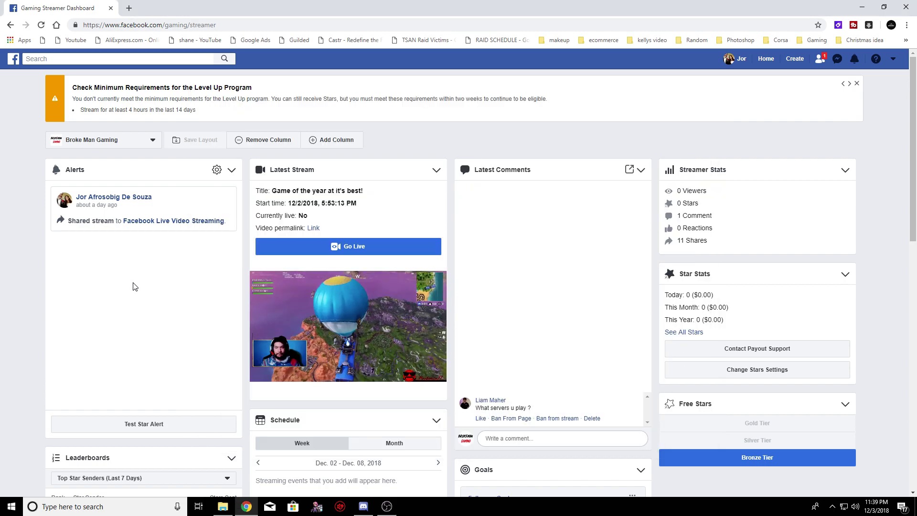
pyautogui.click(314, 245)
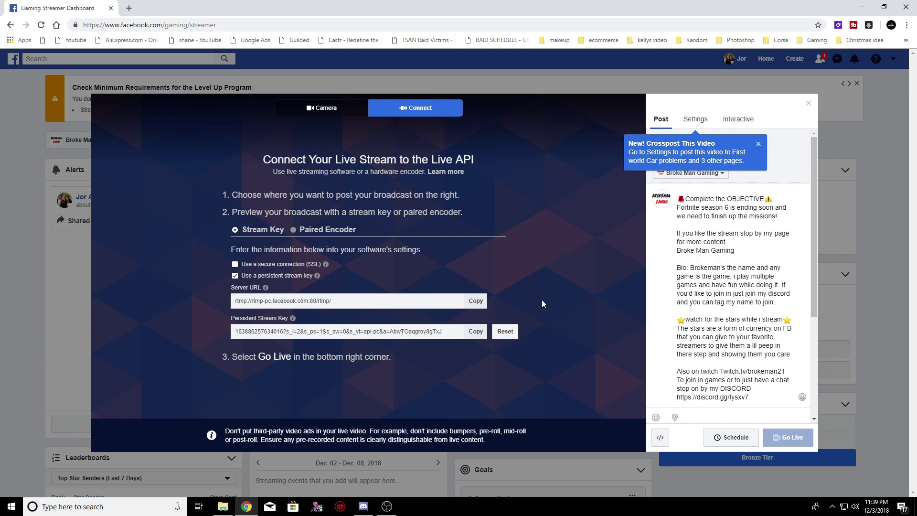
pyautogui.click(388, 511)
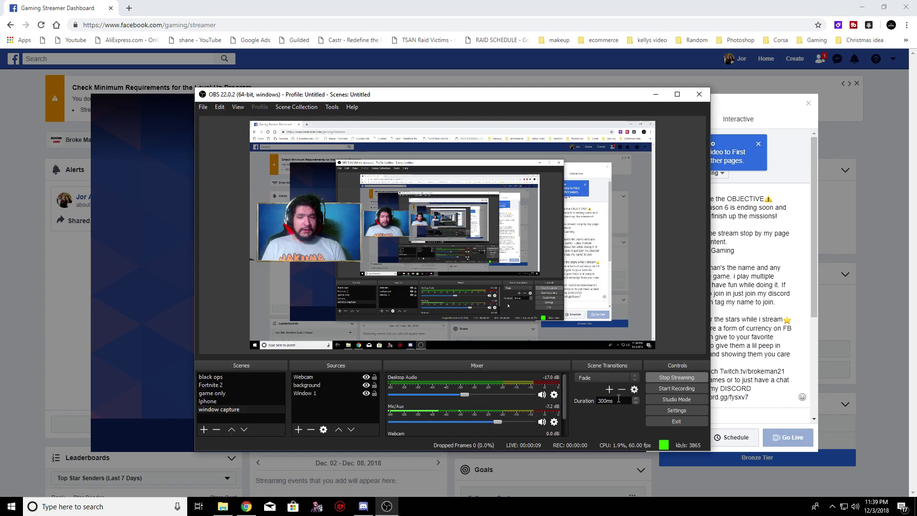
pyautogui.click(126, 254)
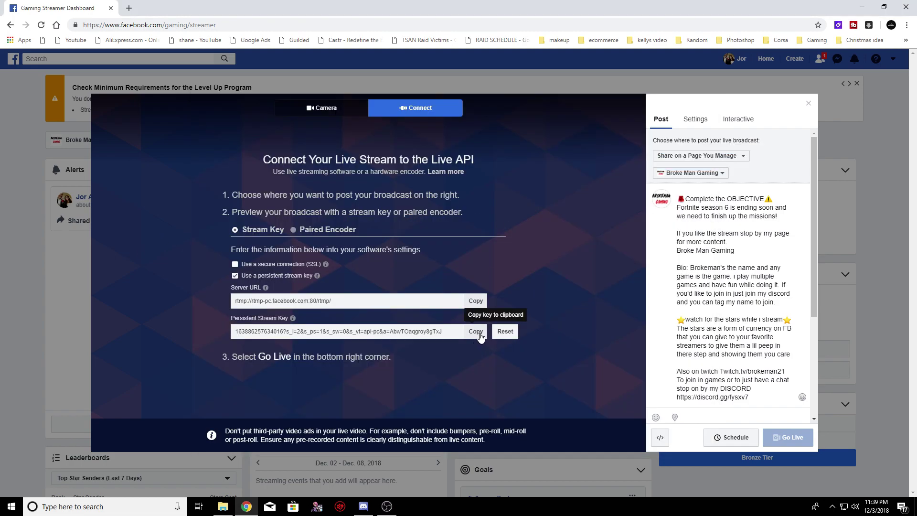
pyautogui.click(477, 333)
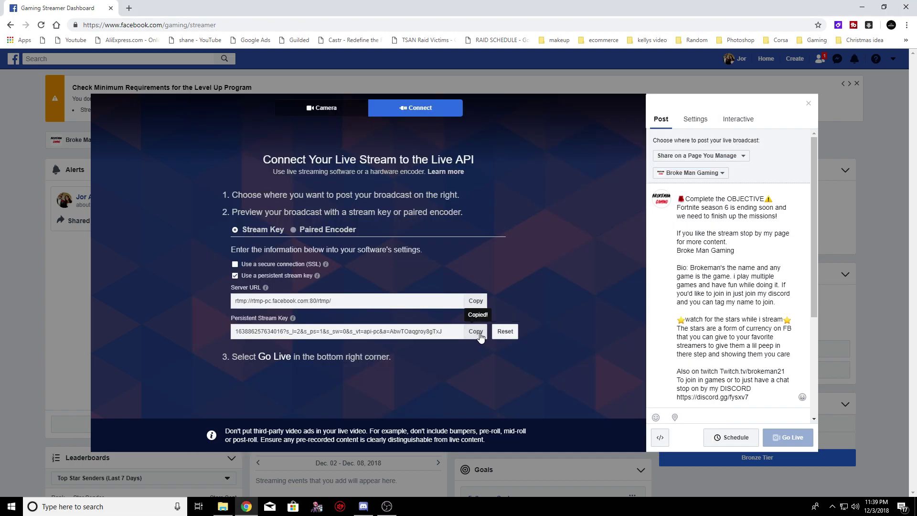
pyautogui.click(387, 506)
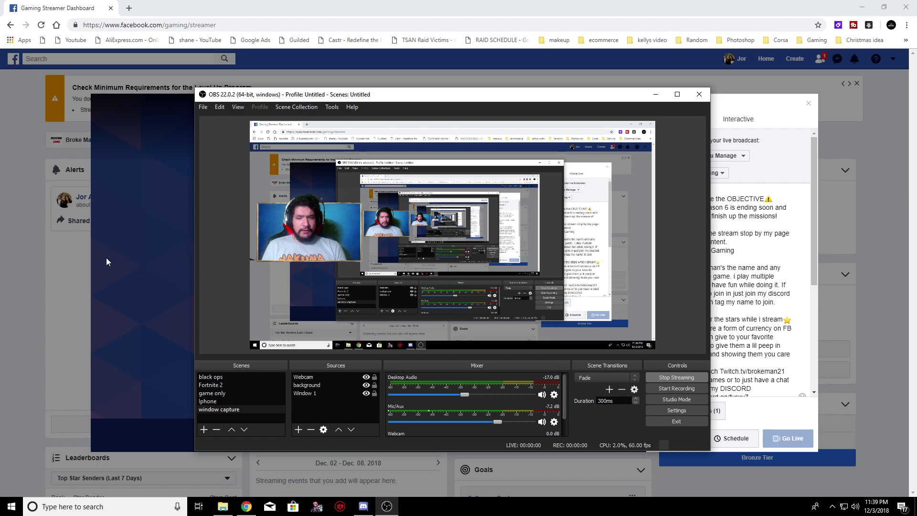
# - Check the incoming 1920x1080 Live preview and stats, then close the Live dialog
pyautogui.click(161, 246)
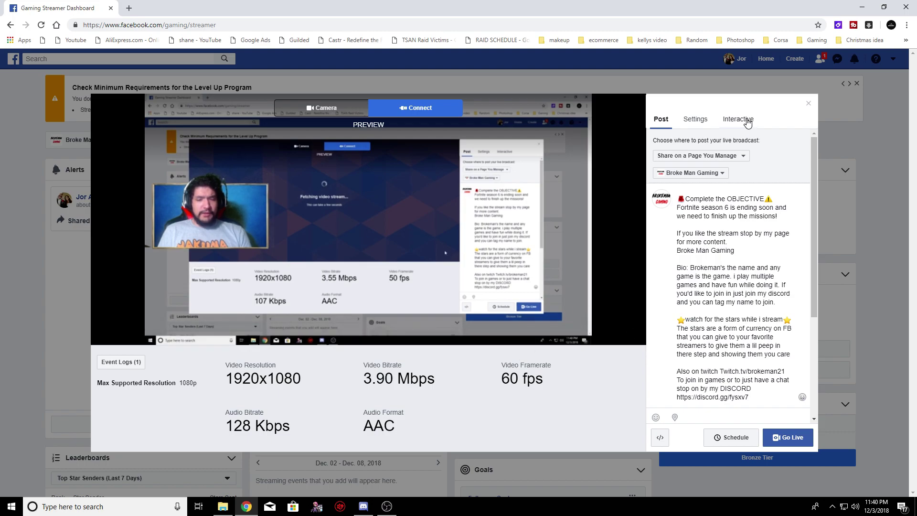
pyautogui.click(810, 106)
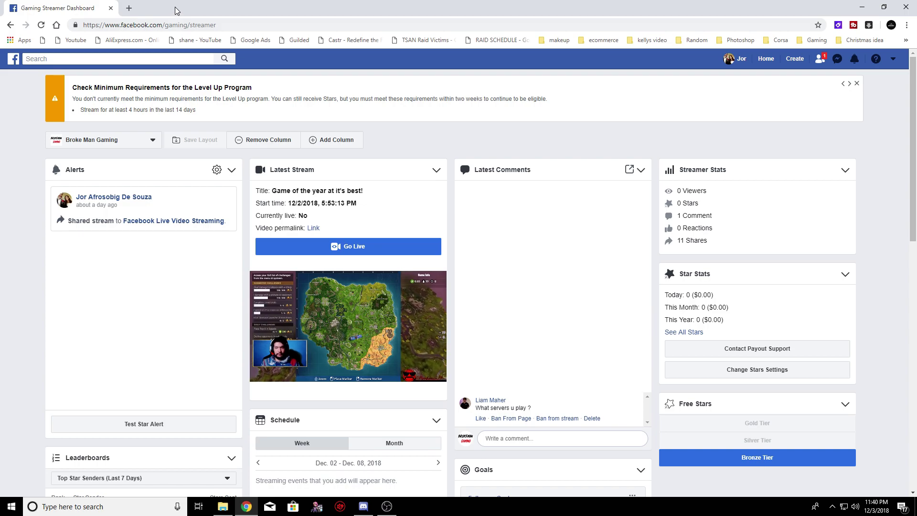
# - Scroll the dashboard and open Alert Settings from the Alerts panel gear
pyautogui.scroll(-4, 391, 317)
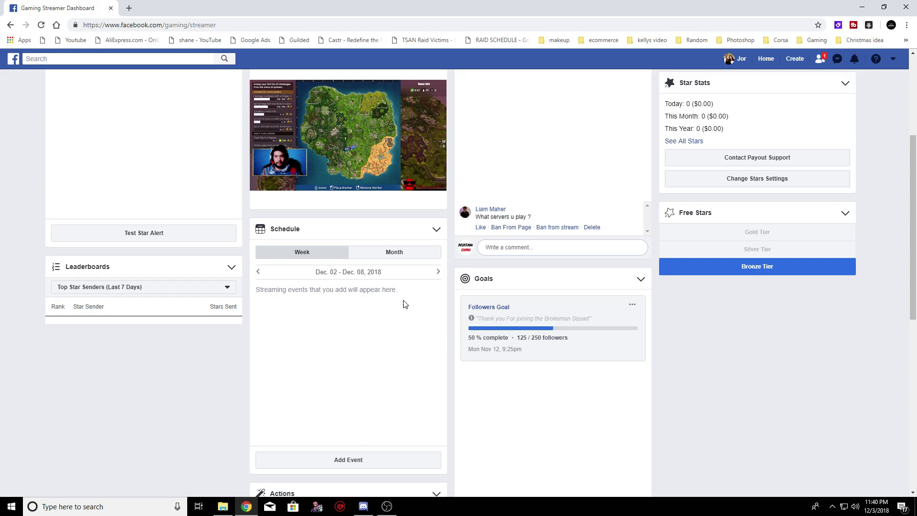
pyautogui.scroll(4, 401, 301)
pyautogui.scroll(-3, 366, 156)
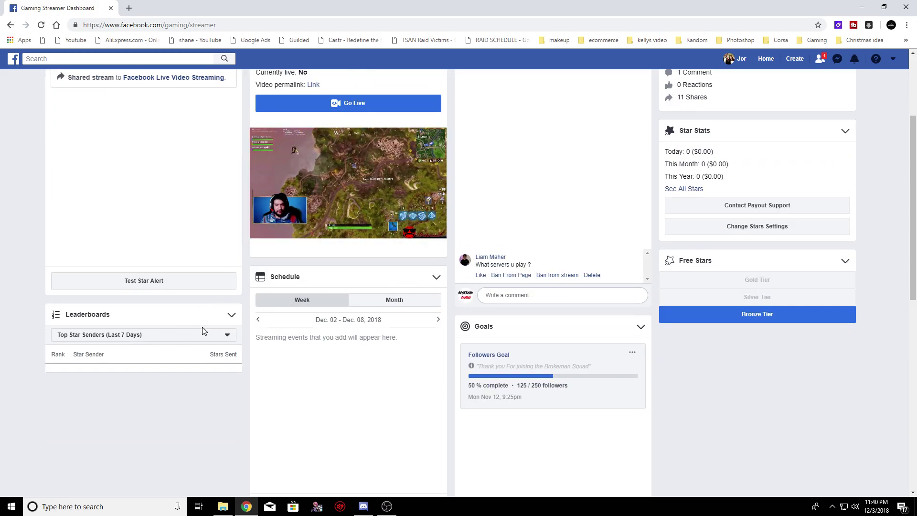
pyautogui.scroll(-1, 203, 325)
pyautogui.scroll(2, 182, 252)
pyautogui.scroll(1, 181, 251)
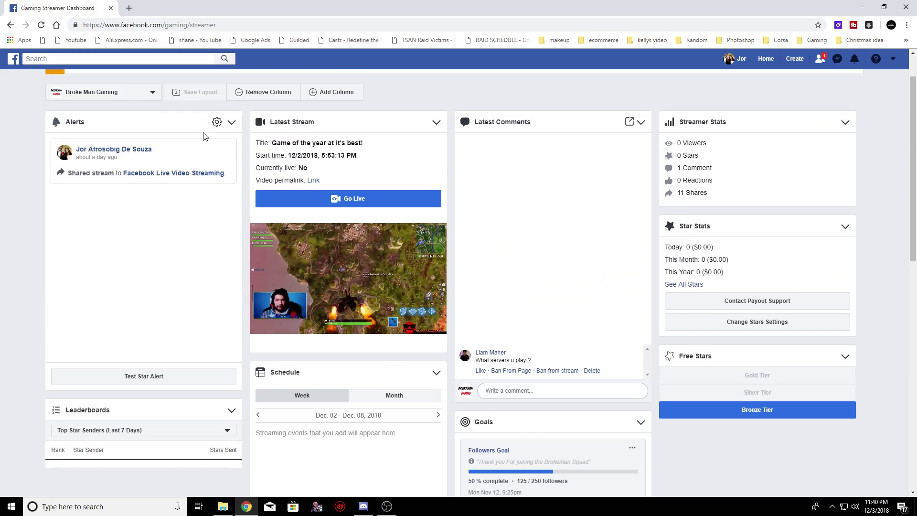
pyautogui.click(217, 122)
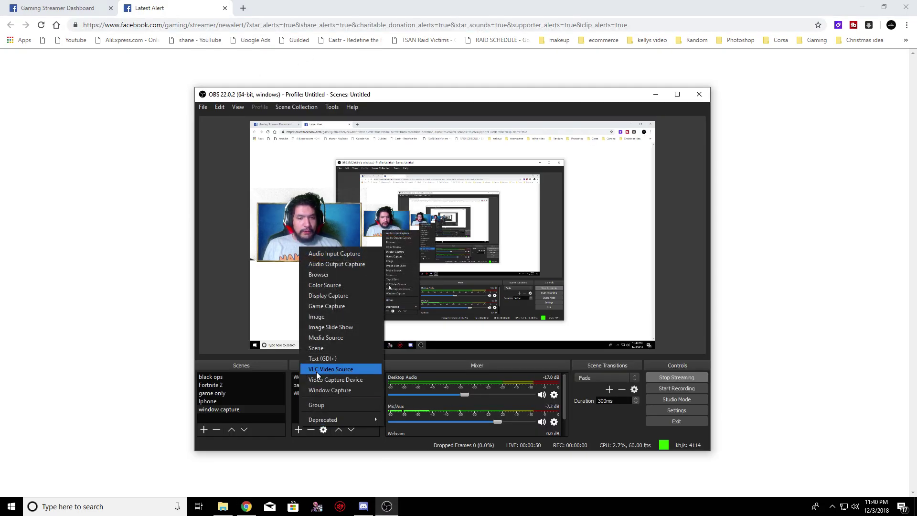
# - Create a new Browser source and start naming it 'New fb p'
pyautogui.click(318, 274)
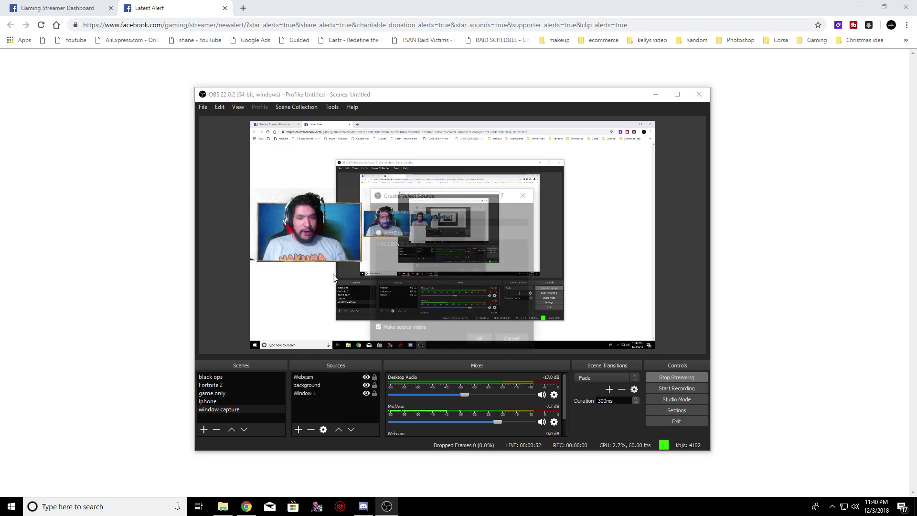
pyautogui.click(377, 232)
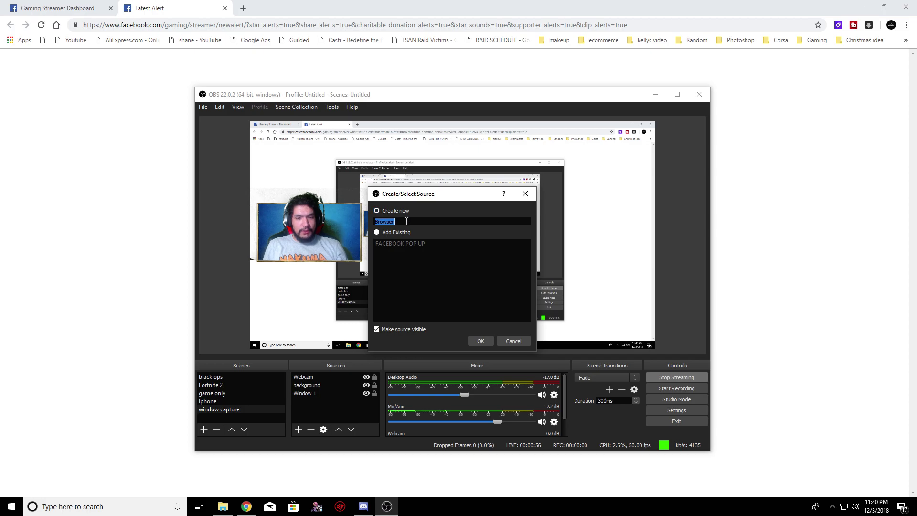
pyautogui.write('New fb po')
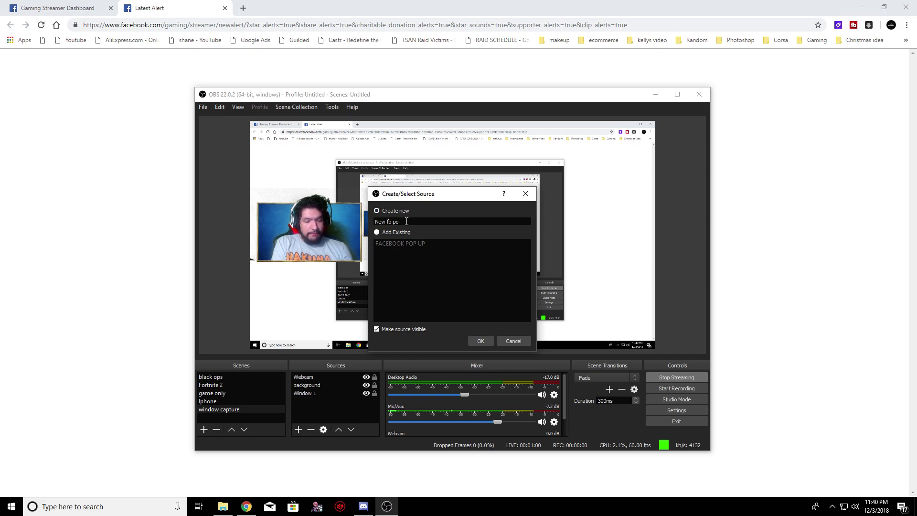
pyautogui.write('p u')
# - Confirm the name and set the source URL to the pasted Facebook alert popup link
pyautogui.press('Return')
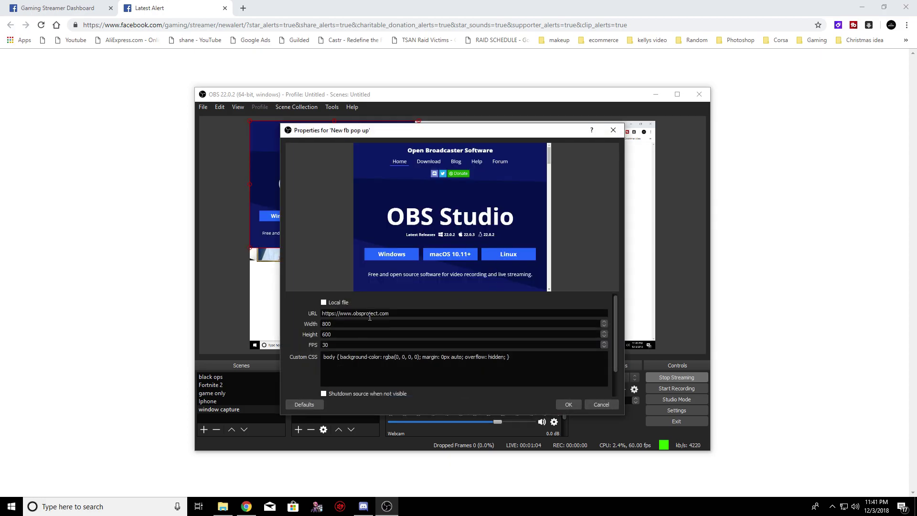
pyautogui.hotkey('ctrl', 'v')
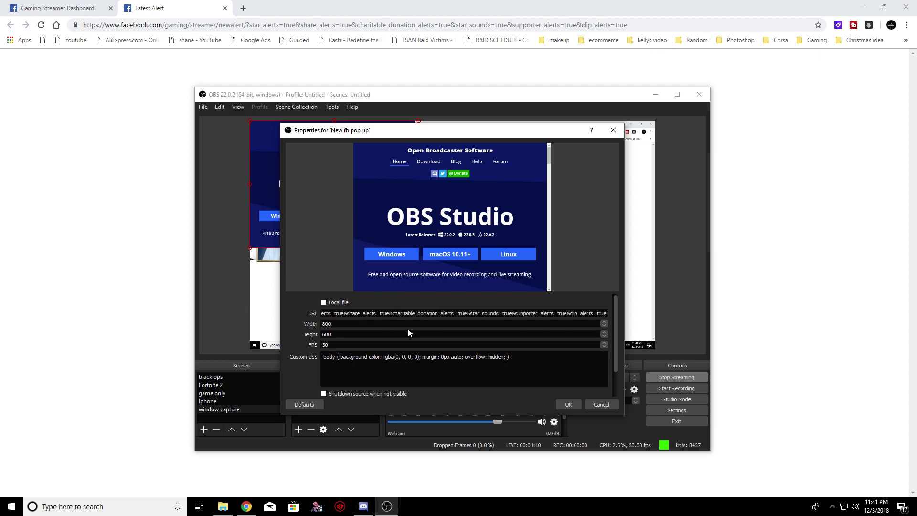
pyautogui.hotkey('ctrl', 'a')
pyautogui.press('BackSpace')
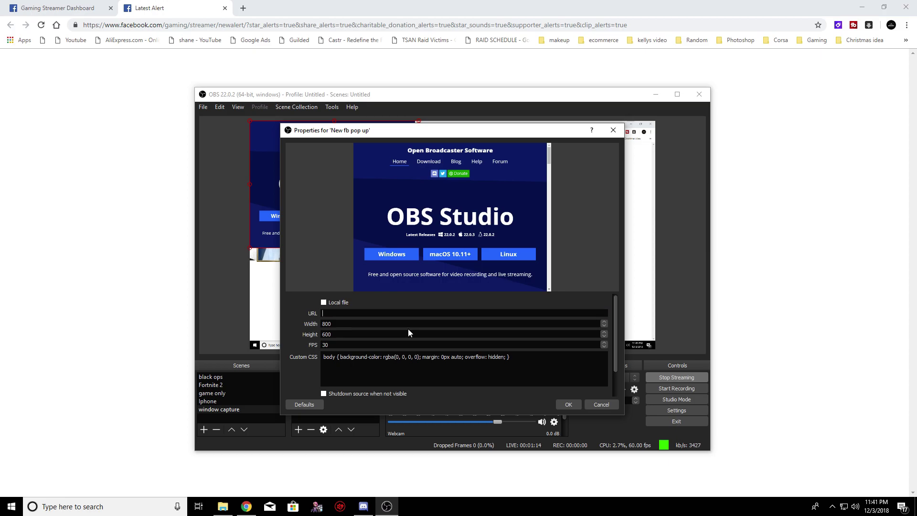
pyautogui.hotkey('ctrl', 'v')
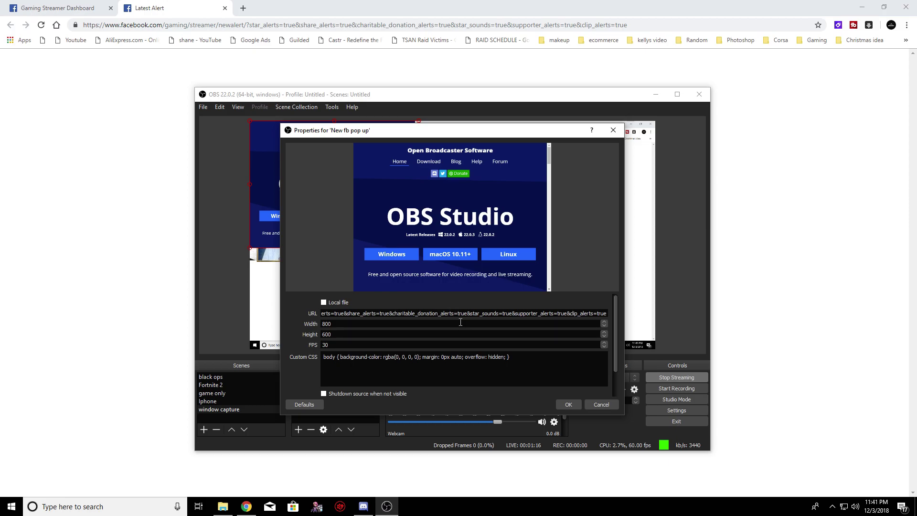
pyautogui.click(568, 404)
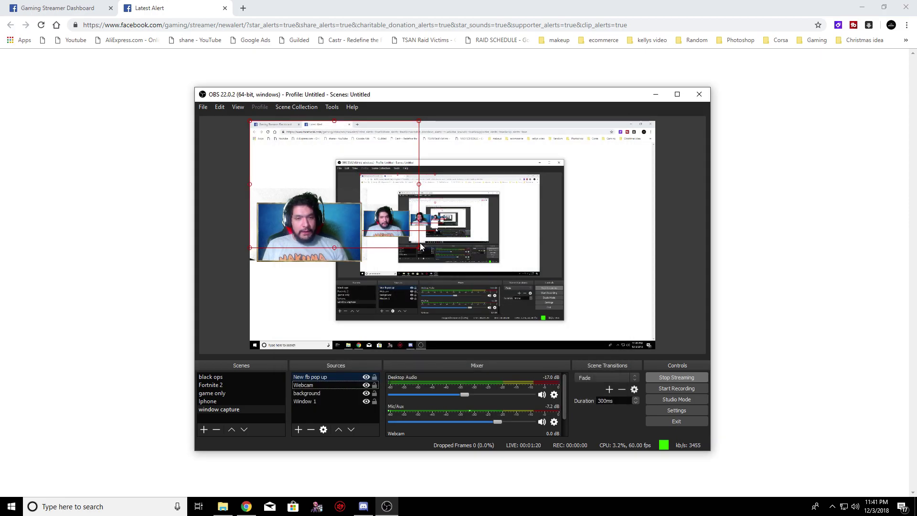
# - Enlarge the New fb pop up source in the preview and reselect it
pyautogui.moveTo(419, 248); pyautogui.dragTo(552, 339)
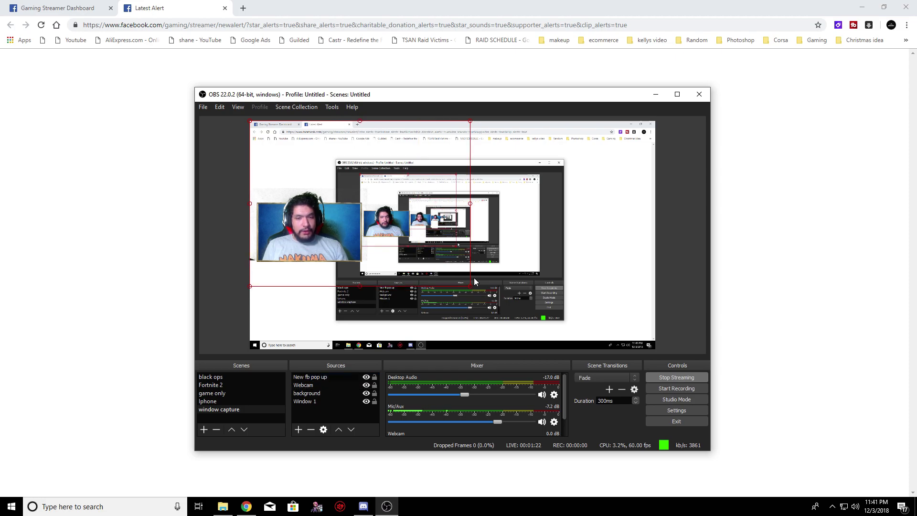
pyautogui.rightClick(427, 258)
pyautogui.click(611, 258)
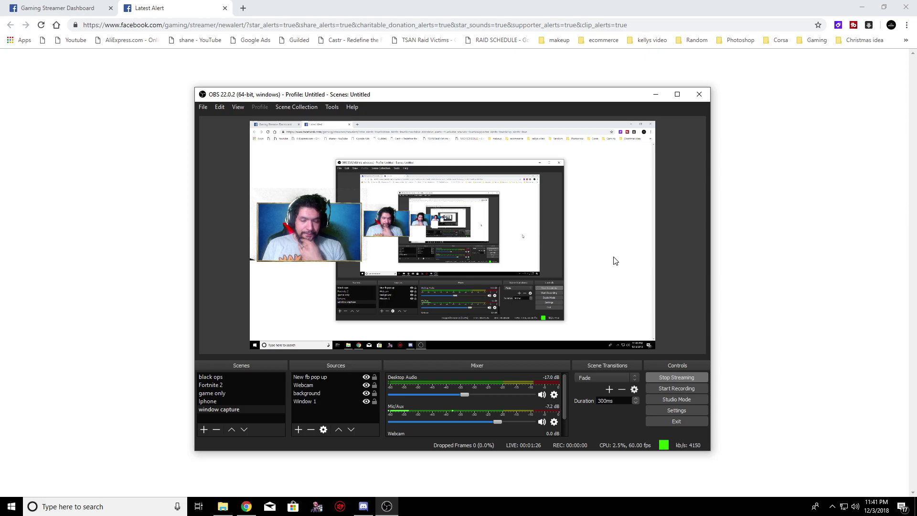
pyautogui.rightClick(368, 243)
pyautogui.click(307, 401)
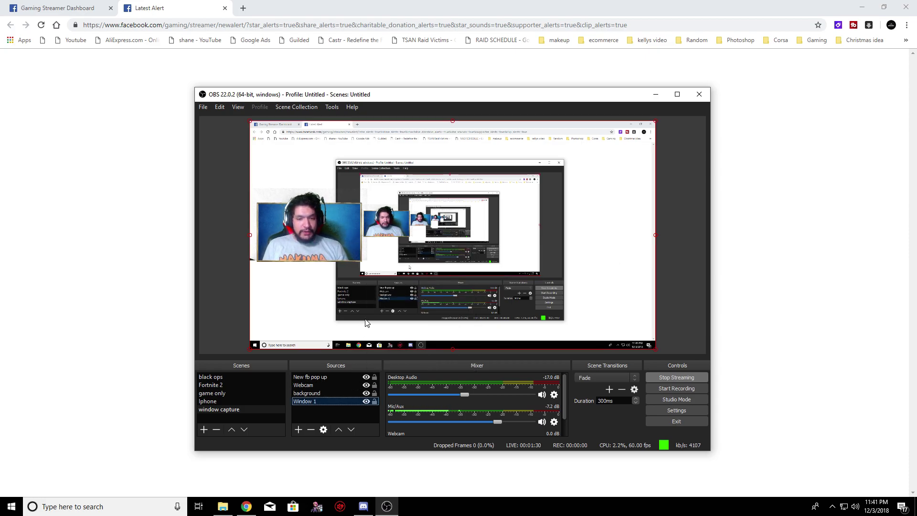
pyautogui.click(341, 377)
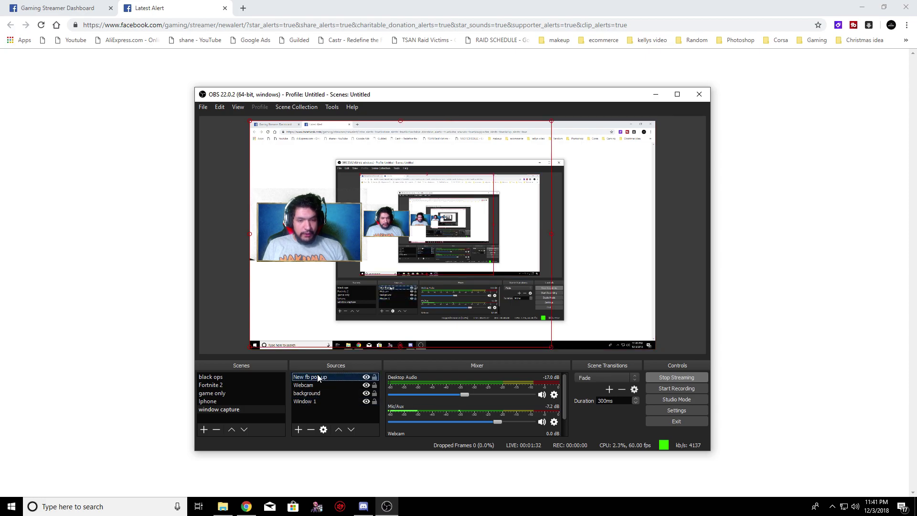
# - Inspect the pop-up source in its Interact window, then close it
pyautogui.rightClick(389, 247)
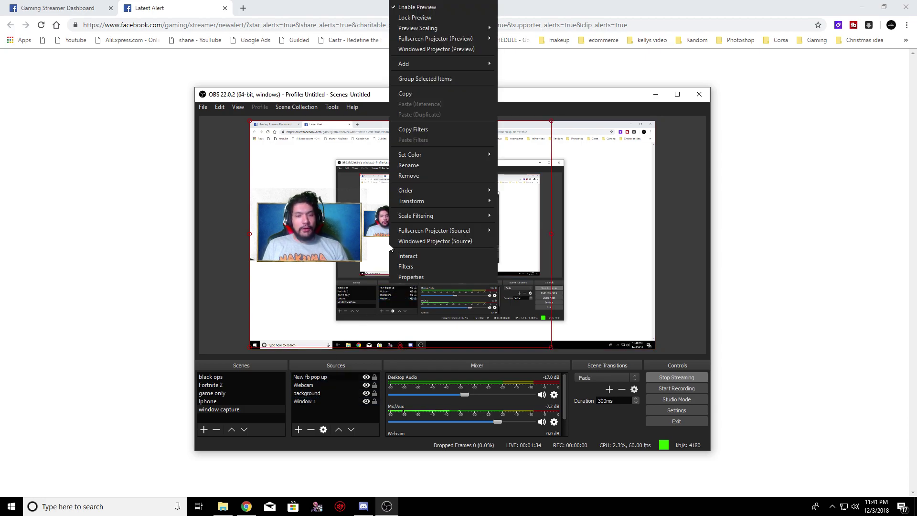
pyautogui.click(418, 260)
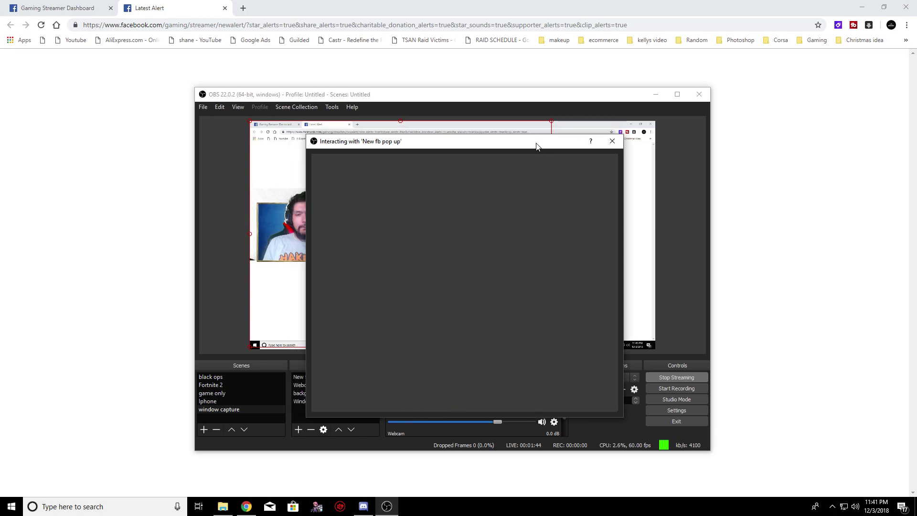
pyautogui.moveTo(536, 128); pyautogui.dragTo(684, 108)
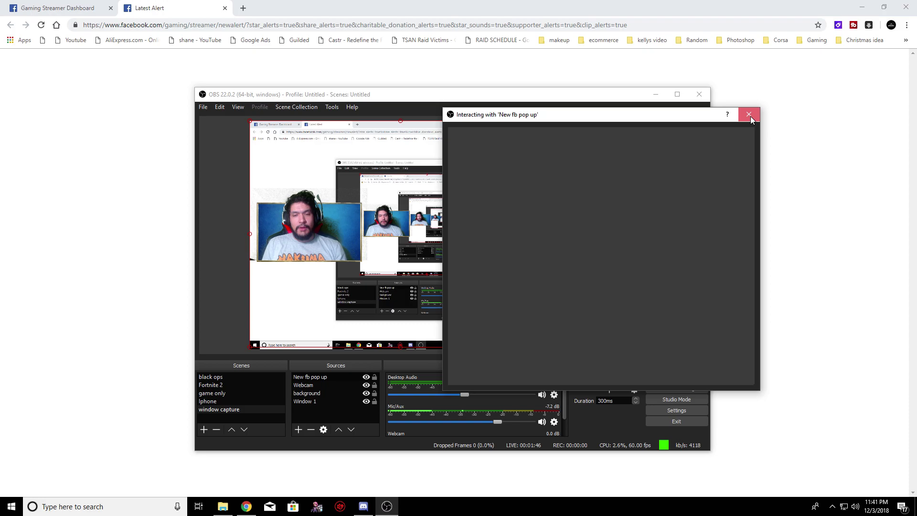
pyautogui.click(756, 120)
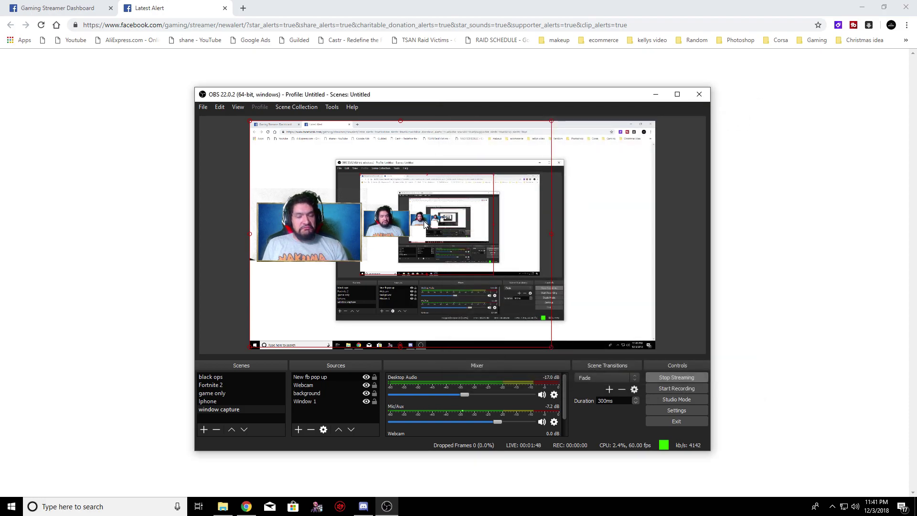
# - Close the Latest Alert tab and drag the test star alert popup to the preview's bottom
pyautogui.click(224, 8)
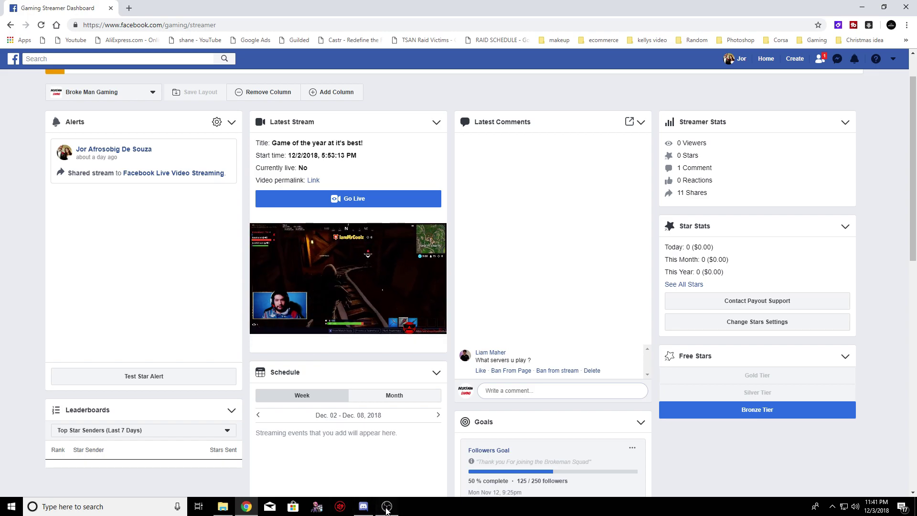
pyautogui.click(386, 506)
pyautogui.click(143, 379)
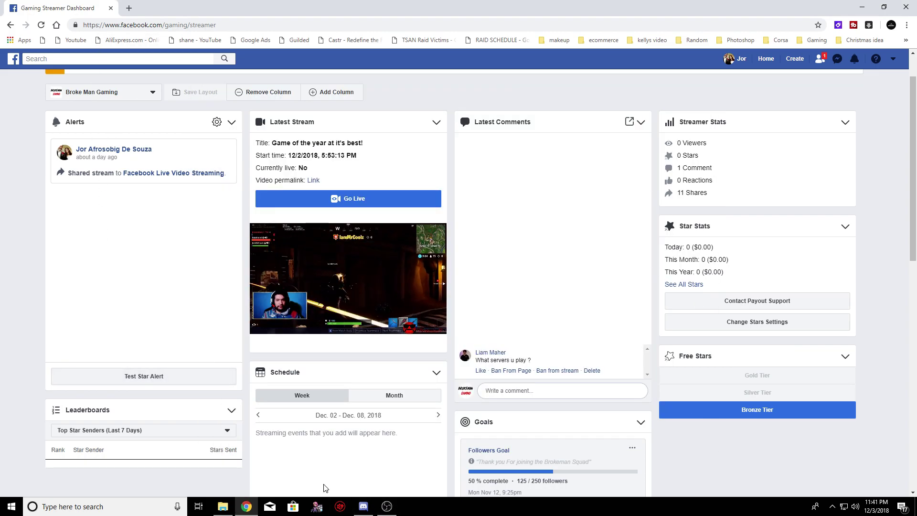
pyautogui.click(387, 506)
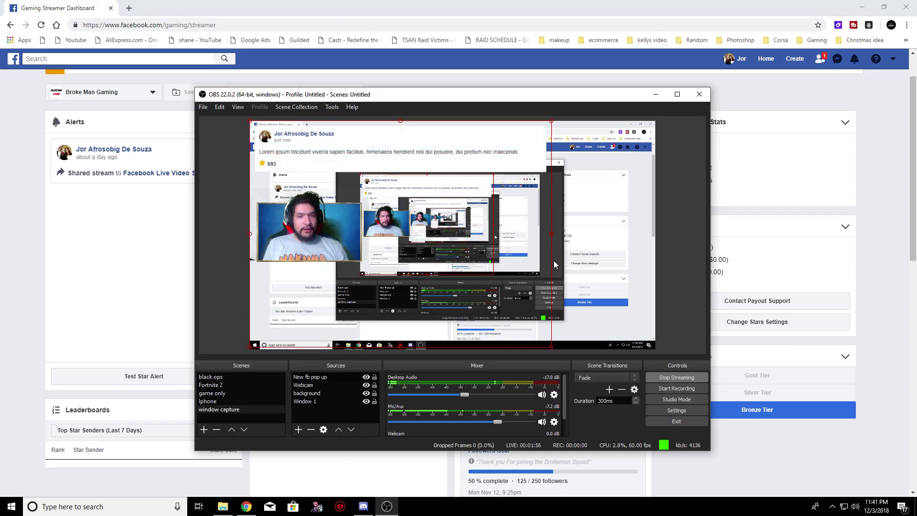
pyautogui.moveTo(439, 182); pyautogui.dragTo(492, 357)
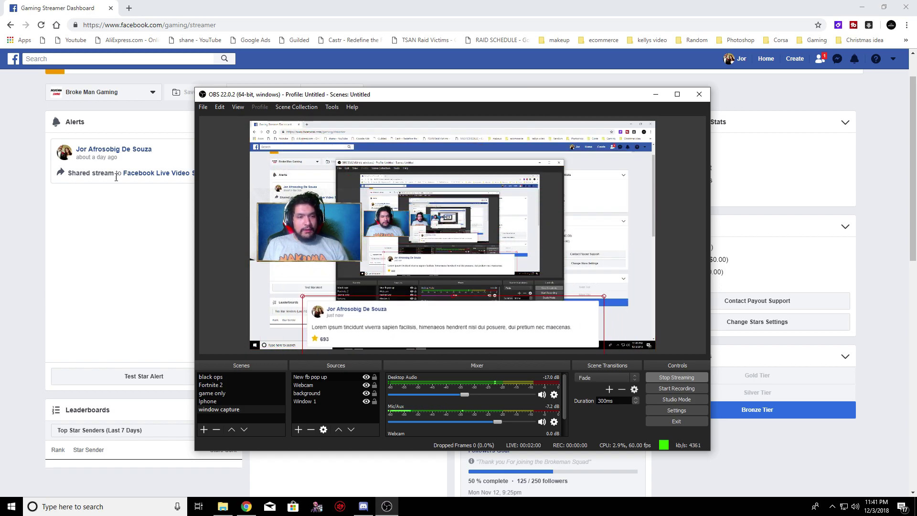
# - Fire another test star alert and move its popup back to the top of the preview
pyautogui.click(150, 377)
pyautogui.click(386, 506)
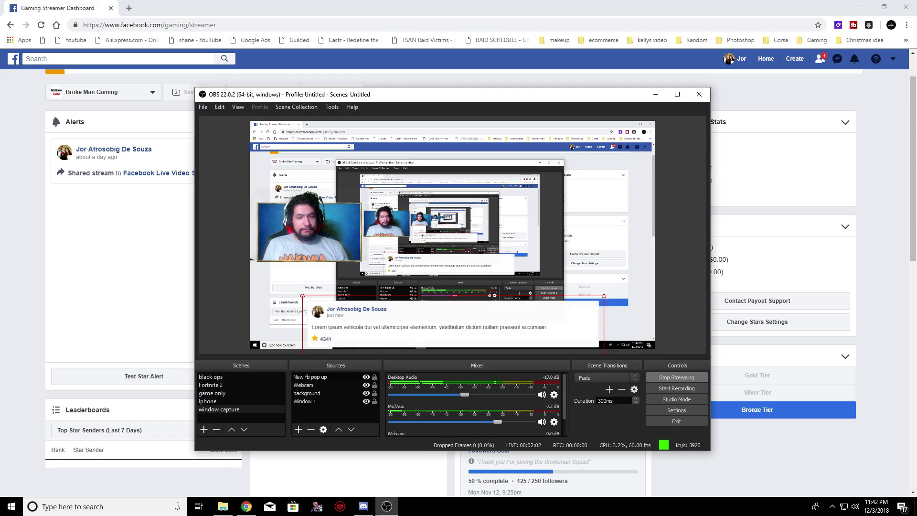
pyautogui.moveTo(449, 338); pyautogui.dragTo(456, 161)
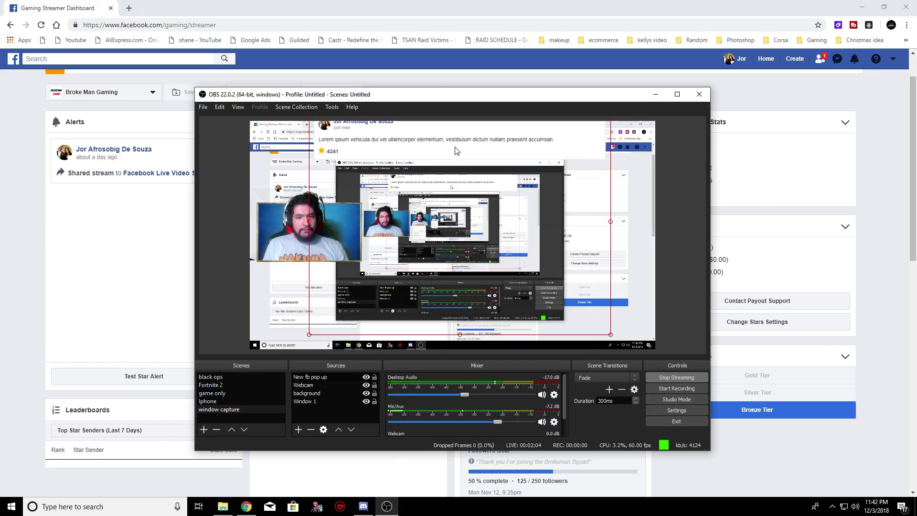
# - Open the Alert List in a new tab from the Alerts panel's settings
pyautogui.click(767, 246)
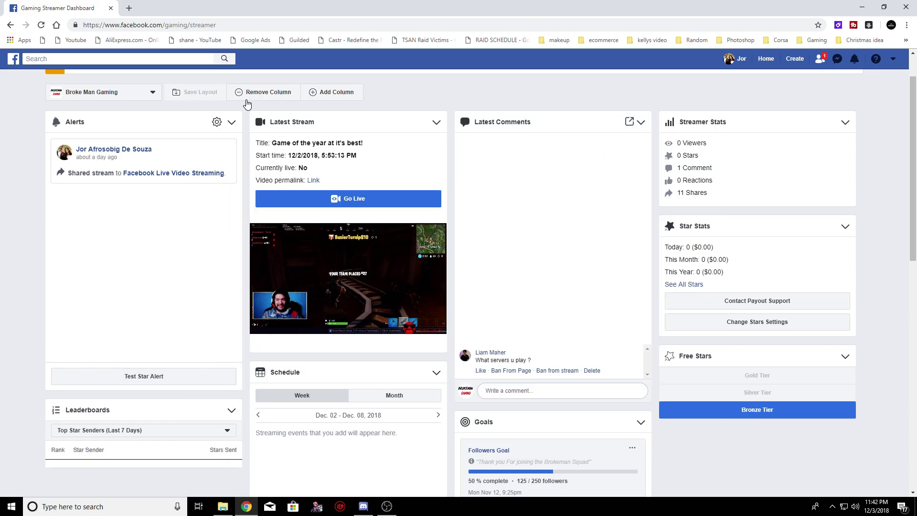
pyautogui.click(231, 122)
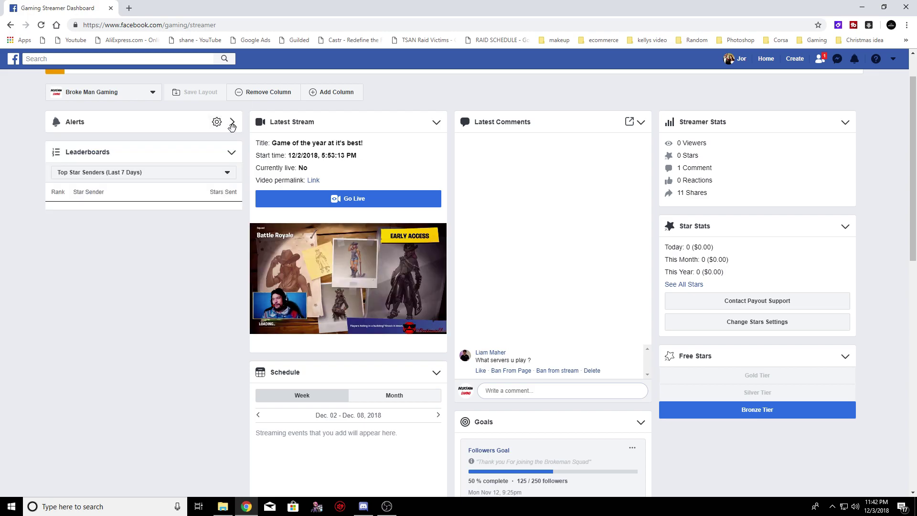
pyautogui.click(232, 123)
pyautogui.click(217, 124)
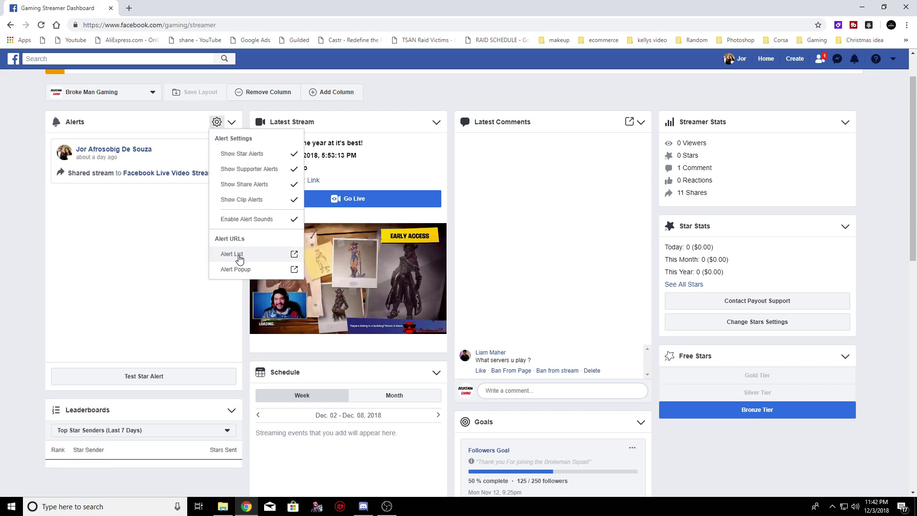
pyautogui.click(240, 258)
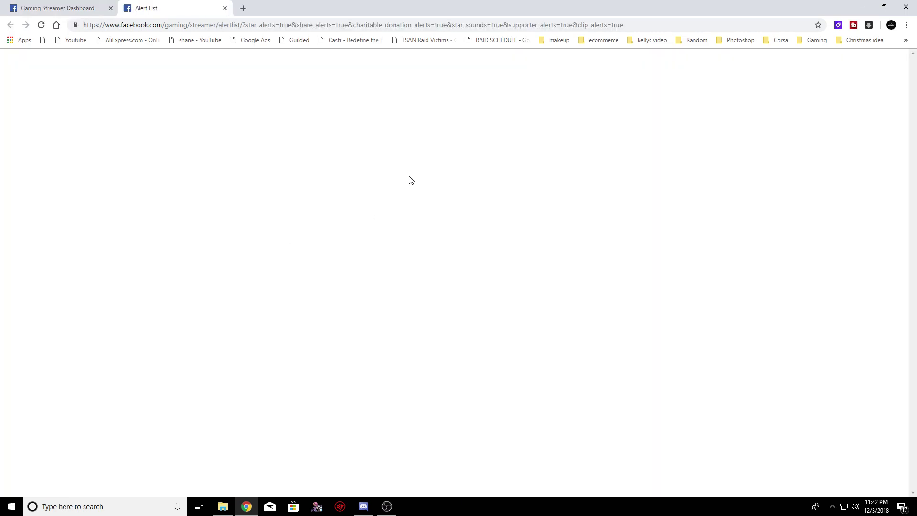
# - Copy the Alert List tab's web address and bring OBS back to the front
pyautogui.click(250, 29)
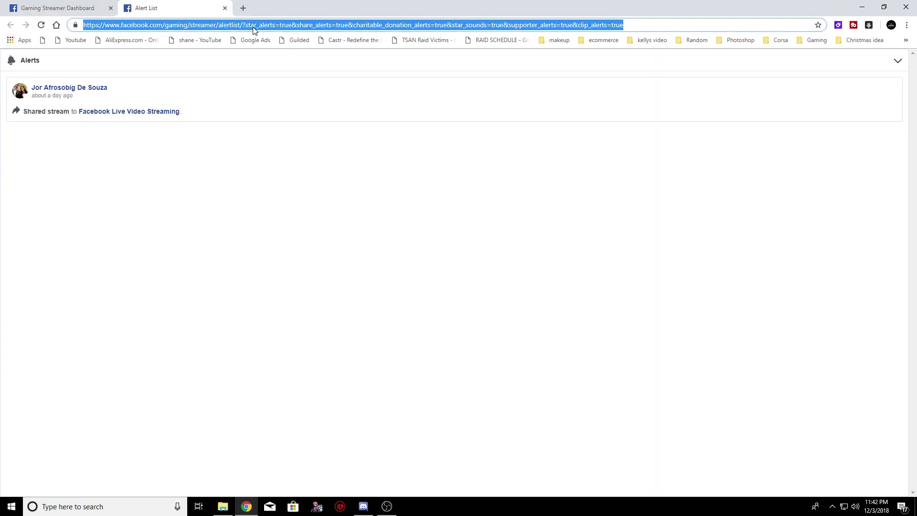
pyautogui.rightClick(262, 27)
pyautogui.click(298, 80)
pyautogui.click(387, 506)
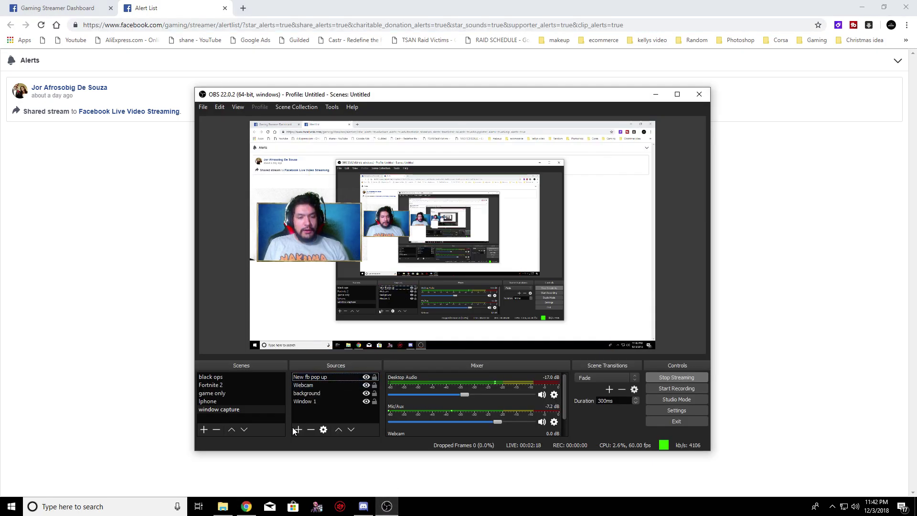
# - Add a browser source named 'fb 2' pointing at the copied Alert List address
pyautogui.click(296, 430)
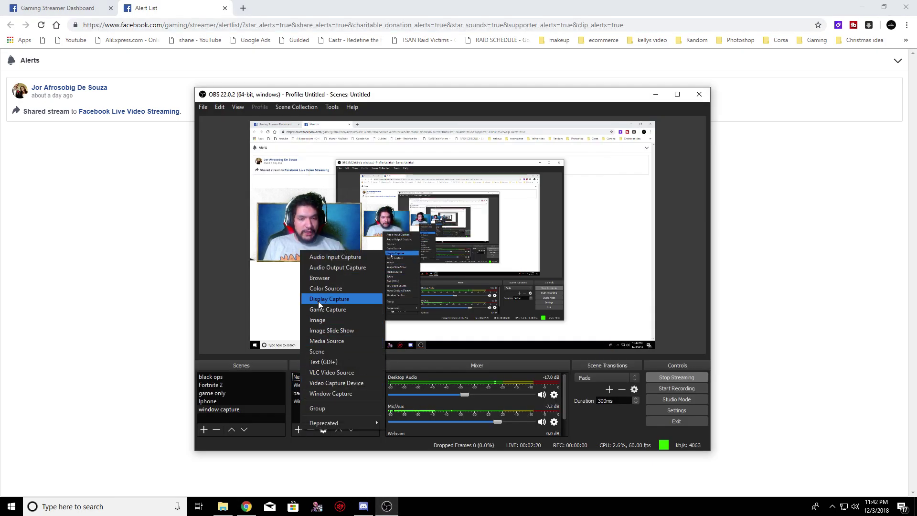
pyautogui.click(320, 278)
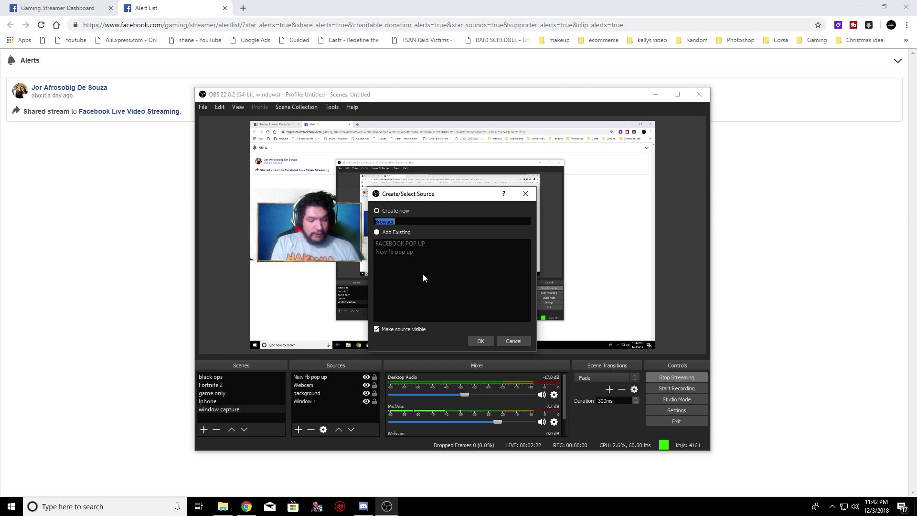
pyautogui.write('f')
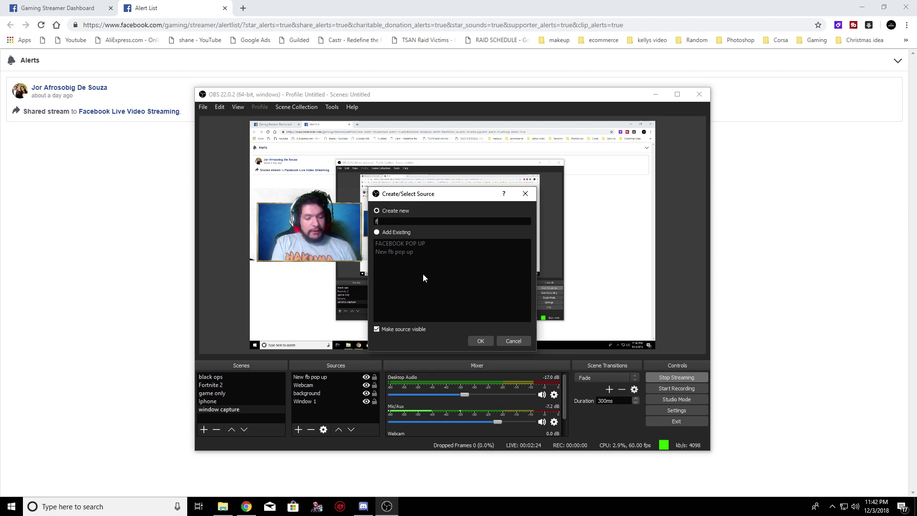
pyautogui.write('b ')
pyautogui.write('2')
pyautogui.press('Return')
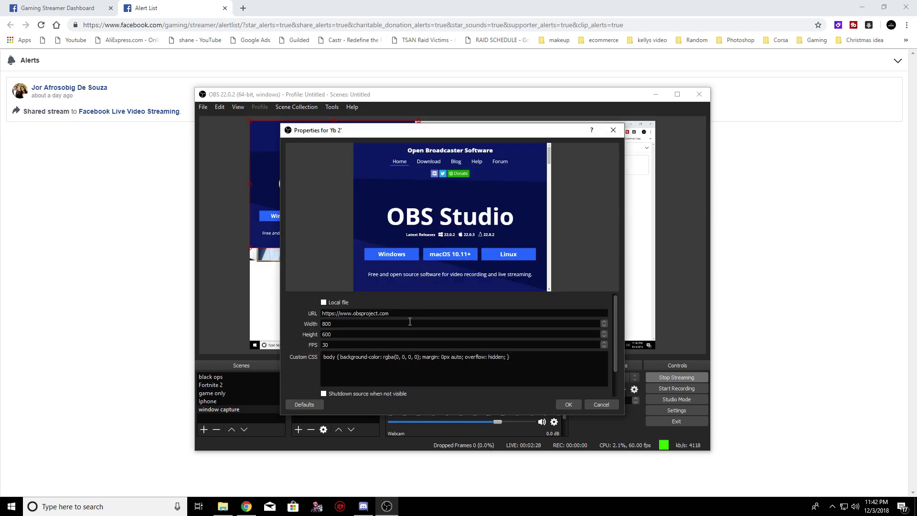
pyautogui.doubleClick(407, 312)
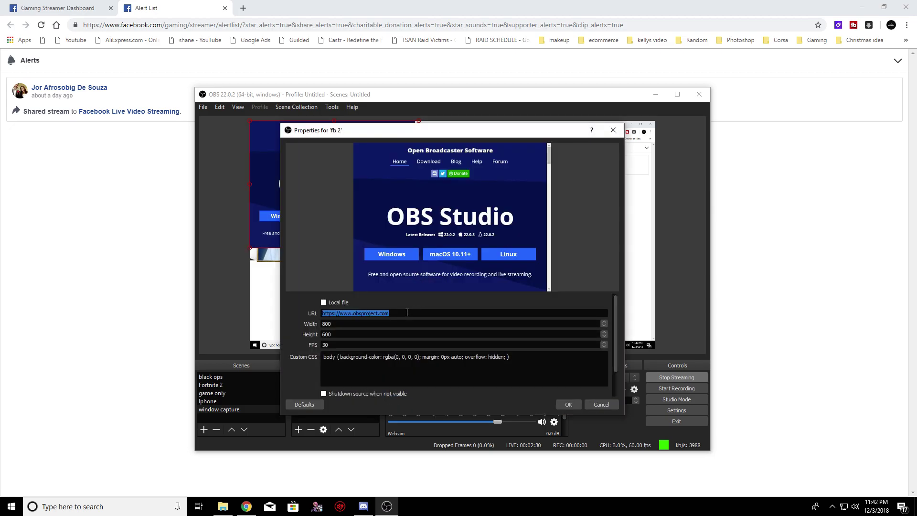
pyautogui.hotkey('ctrl', 'v')
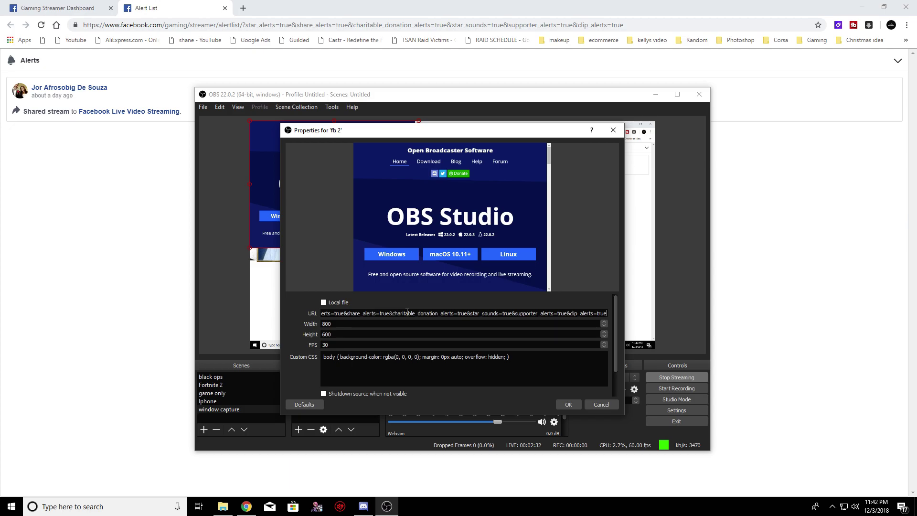
pyautogui.click(566, 404)
# - Move the fb 2 source toward the preview centre and enlarge it
pyautogui.moveTo(384, 195); pyautogui.dragTo(479, 235)
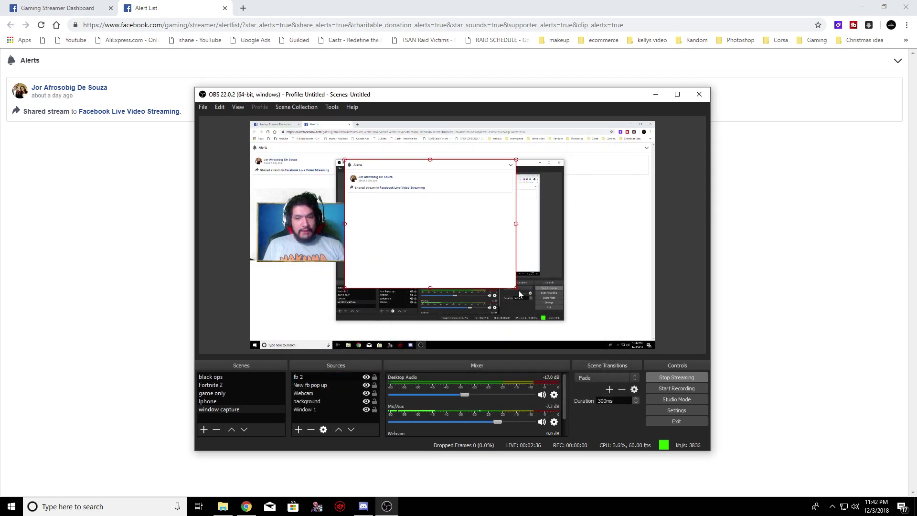
pyautogui.moveTo(513, 286); pyautogui.dragTo(635, 348)
pyautogui.moveTo(583, 283)
pyautogui.mouseDown()
pyautogui.moveTo(553, 241)
pyautogui.moveTo(559, 252)
pyautogui.mouseUp()
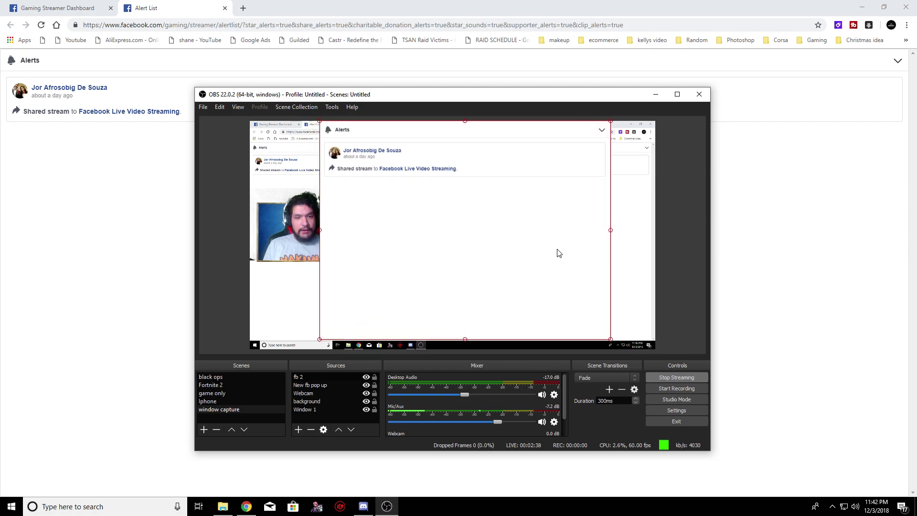
# - Close the Alert List tab and delete the 'New fb pop up' source in OBS
pyautogui.click(225, 8)
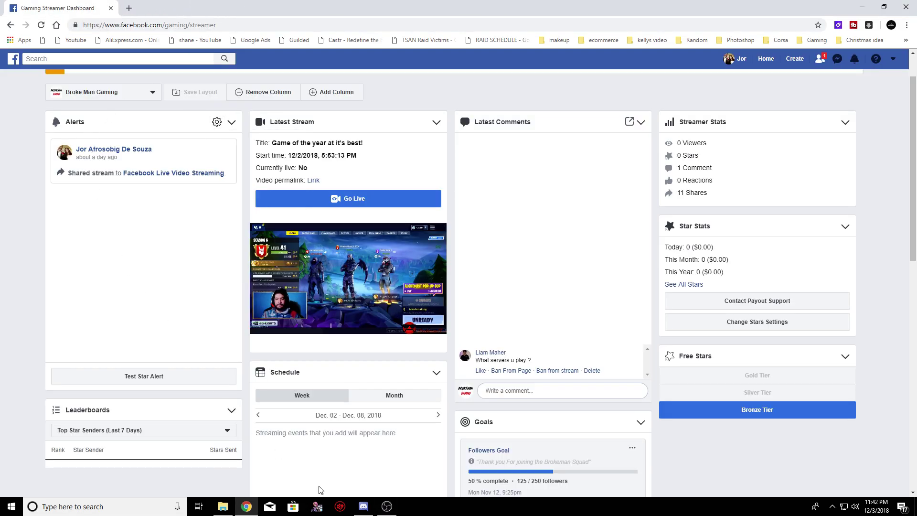
pyautogui.click(388, 506)
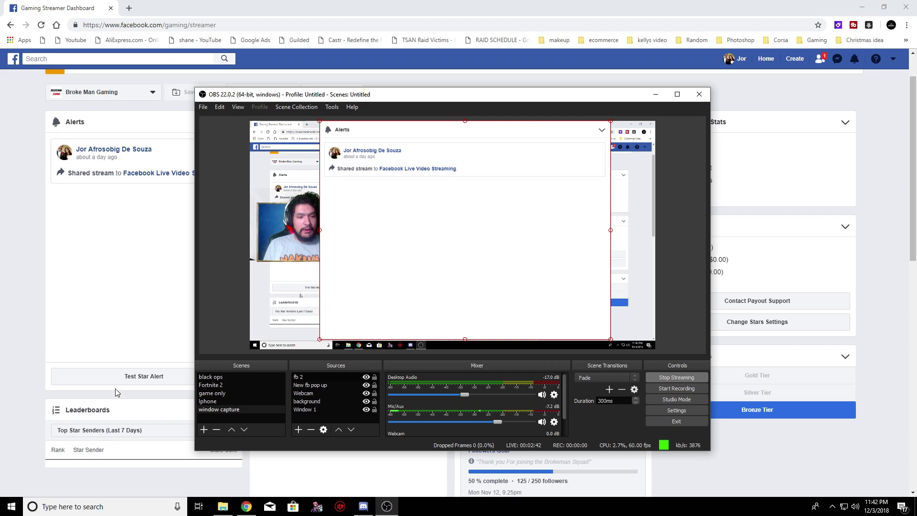
pyautogui.click(123, 379)
pyautogui.click(386, 506)
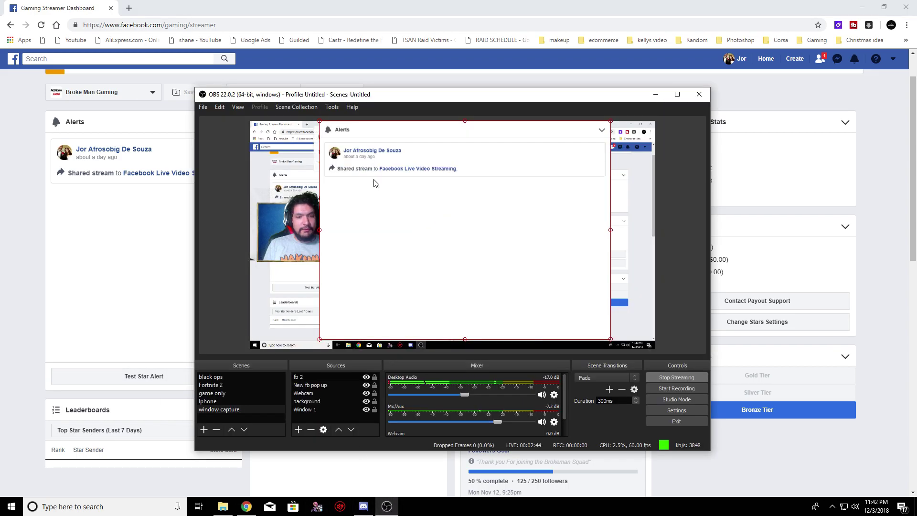
pyautogui.press('Delete')
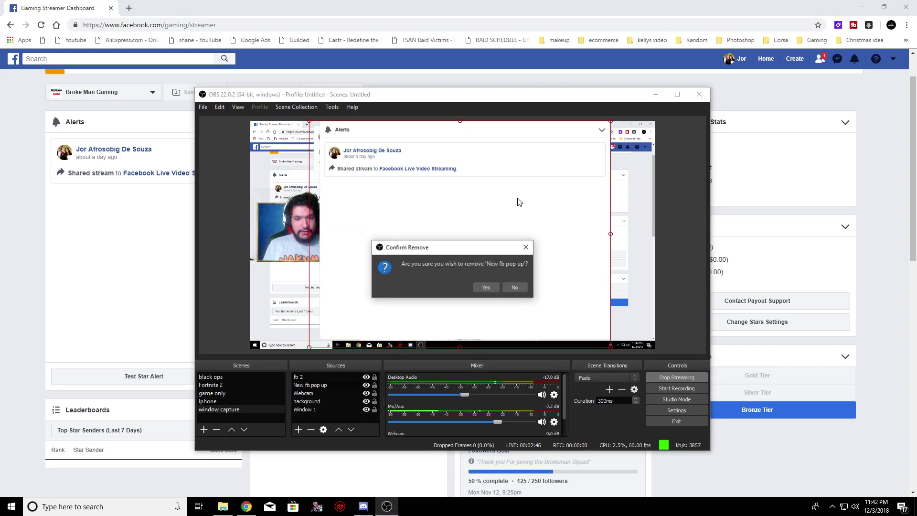
pyautogui.click(492, 287)
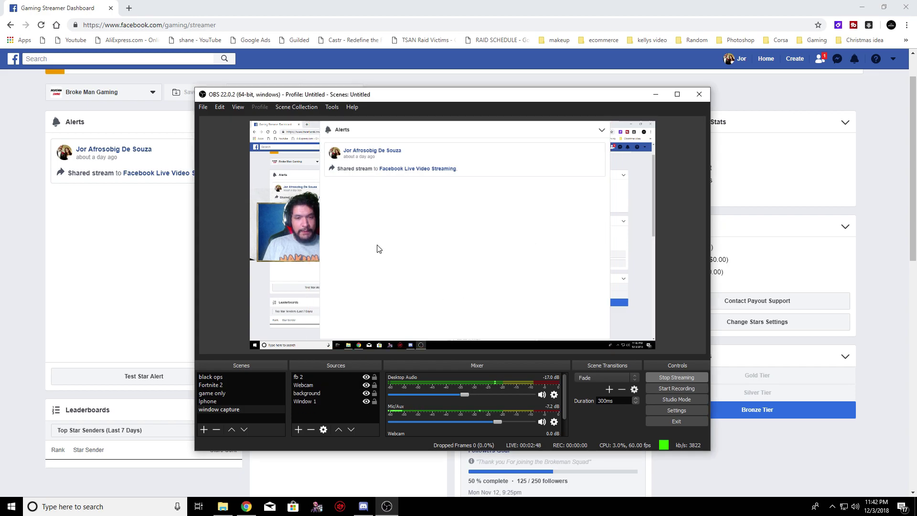
# - Delete the 'fb 2' source from the scene
pyautogui.click(320, 376)
pyautogui.press('Delete')
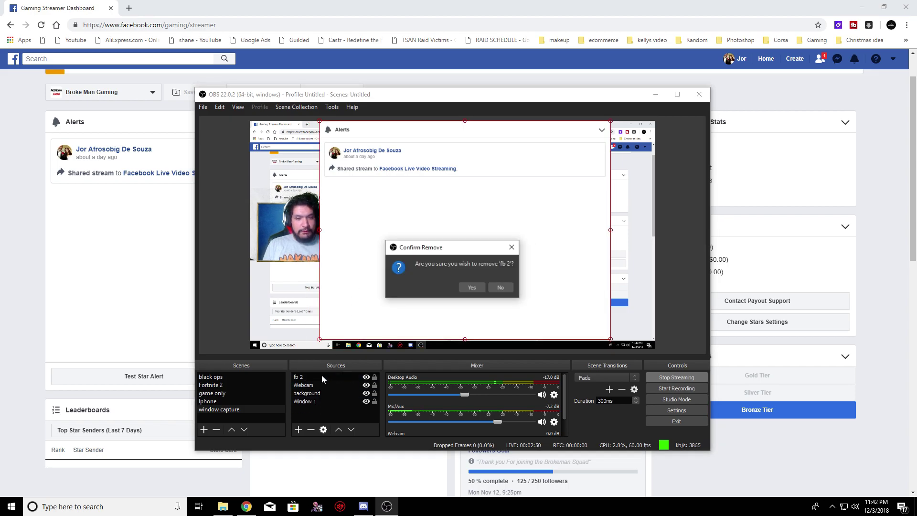
pyautogui.click(472, 286)
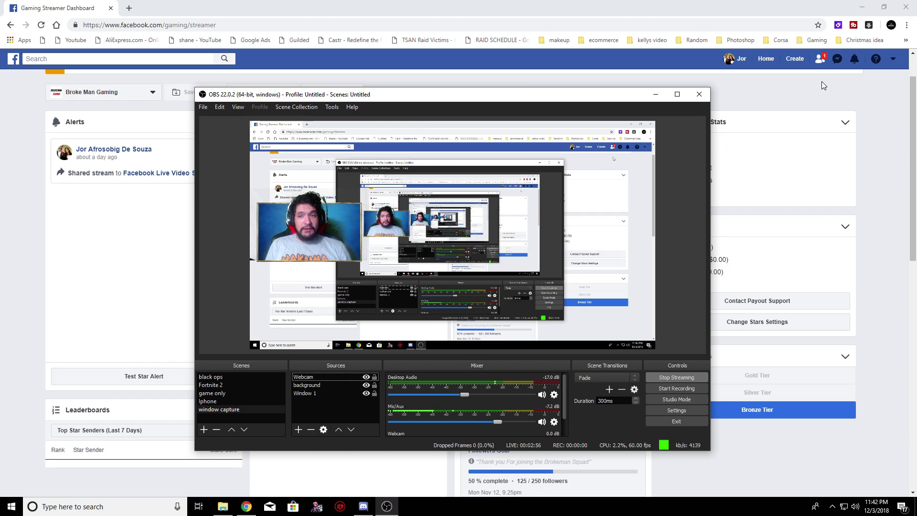
pyautogui.click(820, 126)
pyautogui.scroll(1, 475, 366)
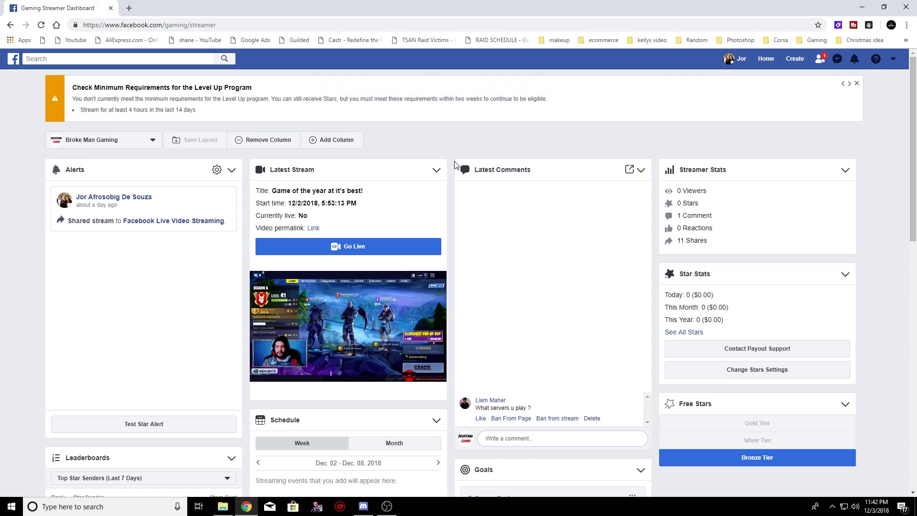
pyautogui.scroll(-6, 453, 310)
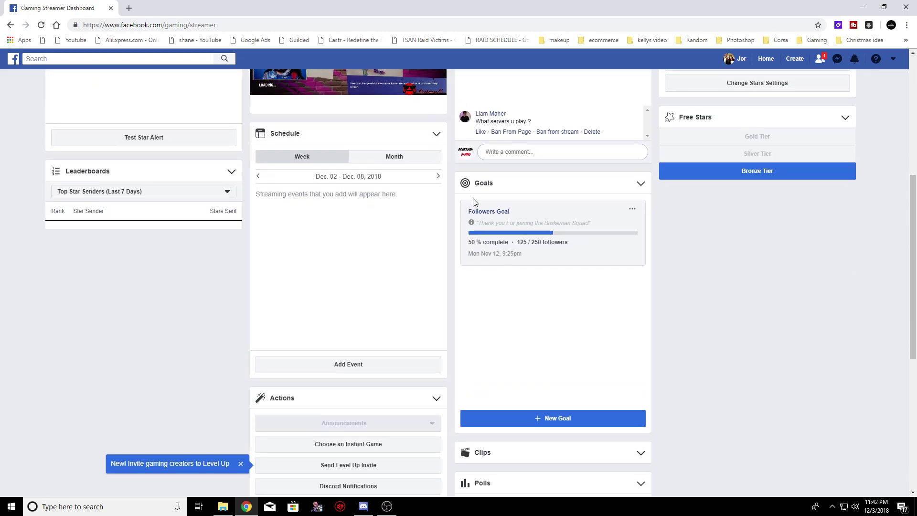
pyautogui.scroll(5, 635, 410)
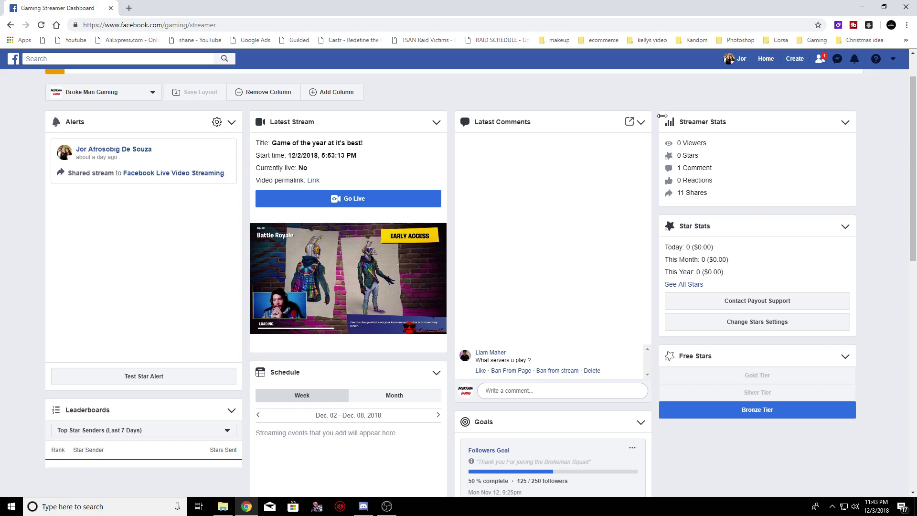
pyautogui.scroll(1, 435, 72)
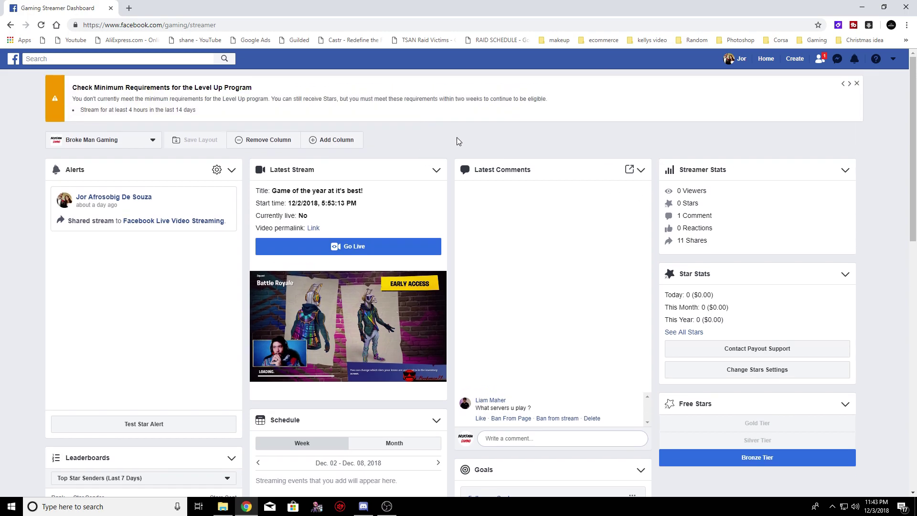
pyautogui.scroll(-1, 888, 139)
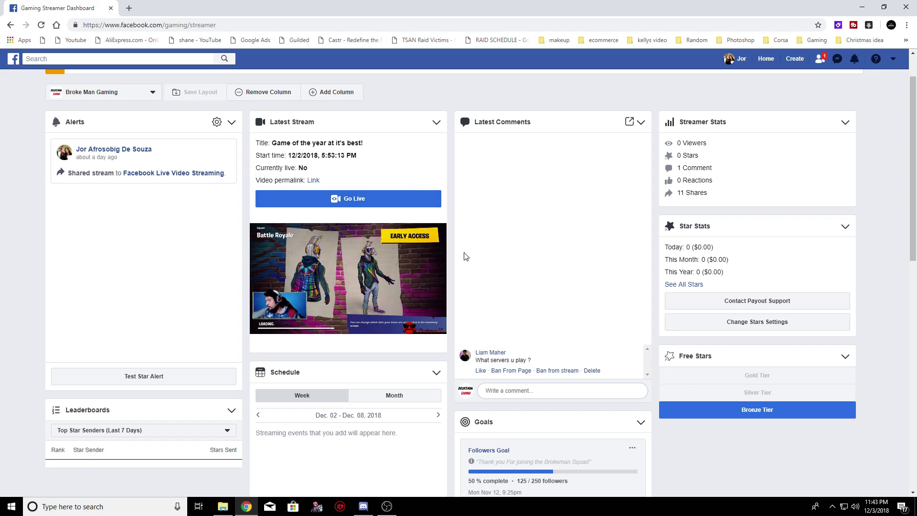
pyautogui.scroll(1, 462, 255)
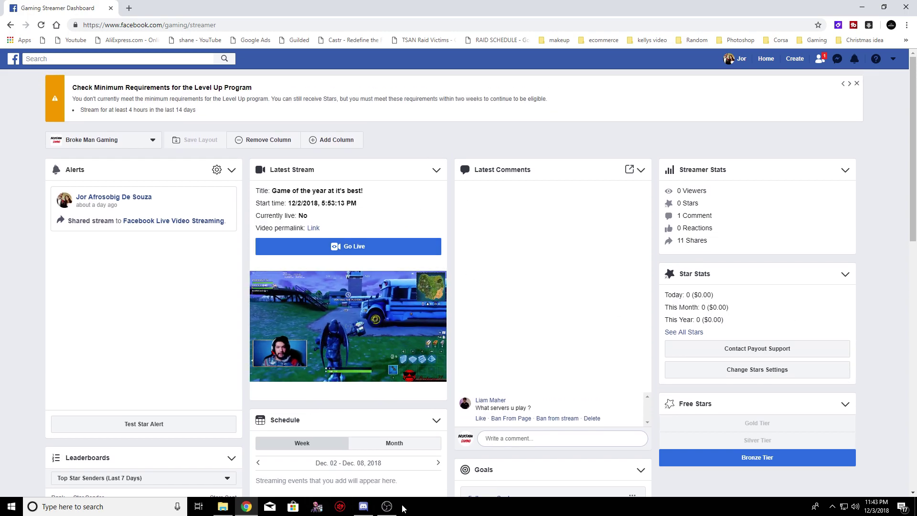
pyautogui.hotkey('alt', 'Tab')
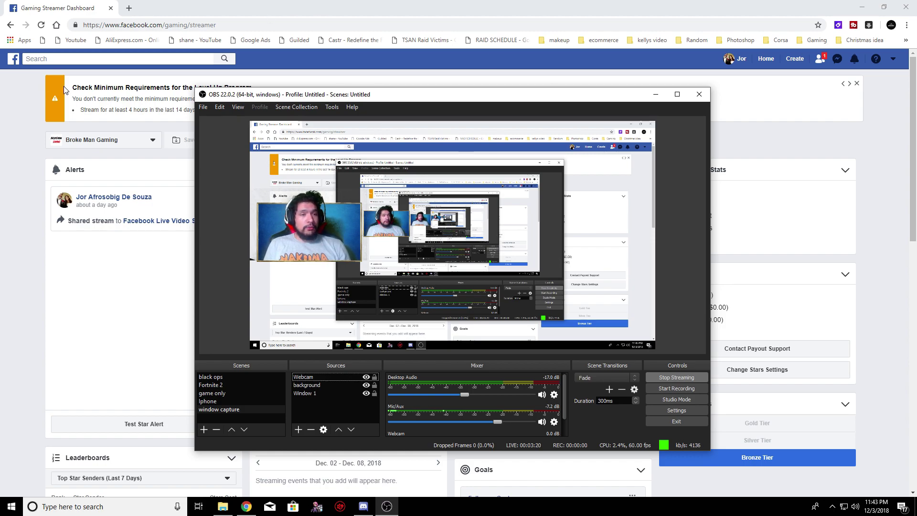
pyautogui.click(64, 58)
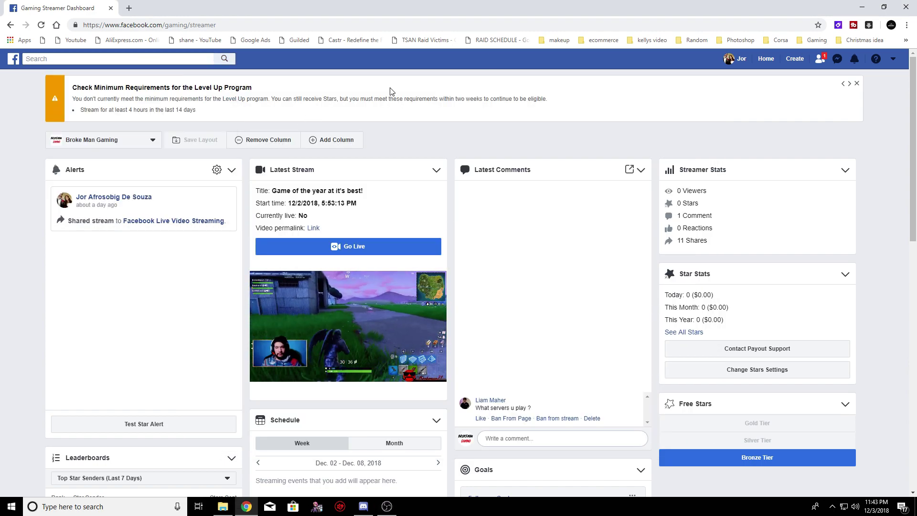
pyautogui.click(196, 27)
# - Load the Facebook Gaming site (fb.gg) and scroll through the Gaming Video page
pyautogui.write('fb')
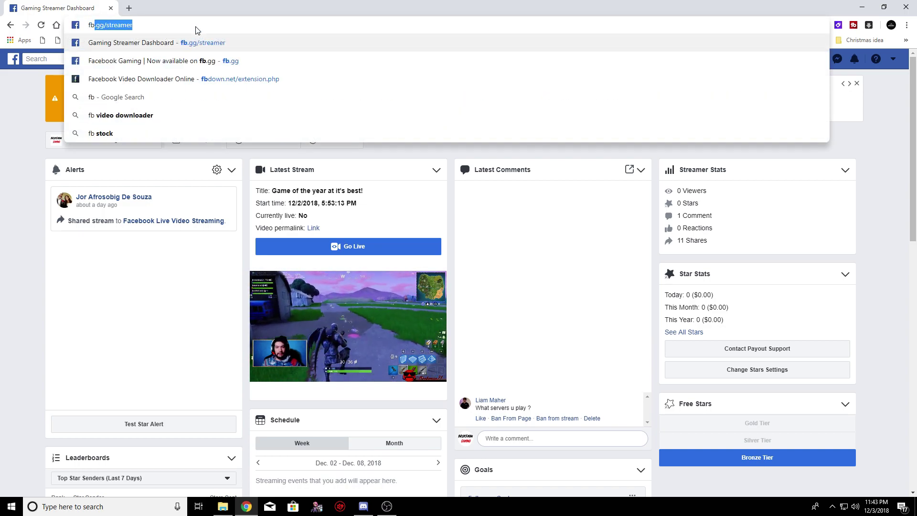
pyautogui.write('g')
pyautogui.press('Delete')
pyautogui.press('Return')
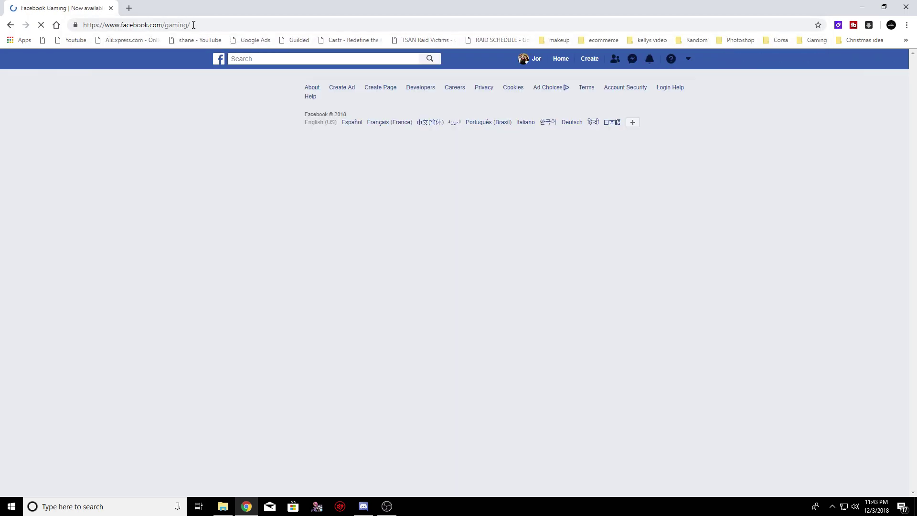
pyautogui.scroll(-3, 457, 286)
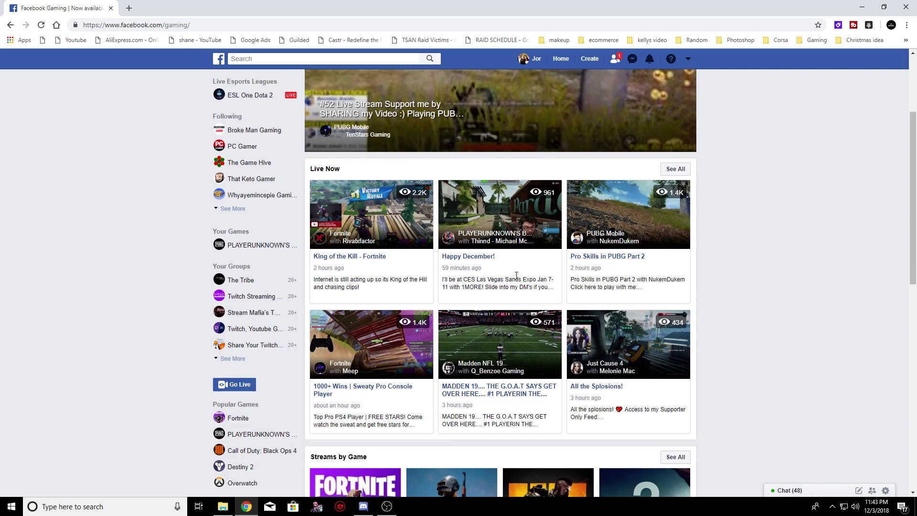
pyautogui.scroll(-3, 443, 293)
pyautogui.scroll(4, 389, 231)
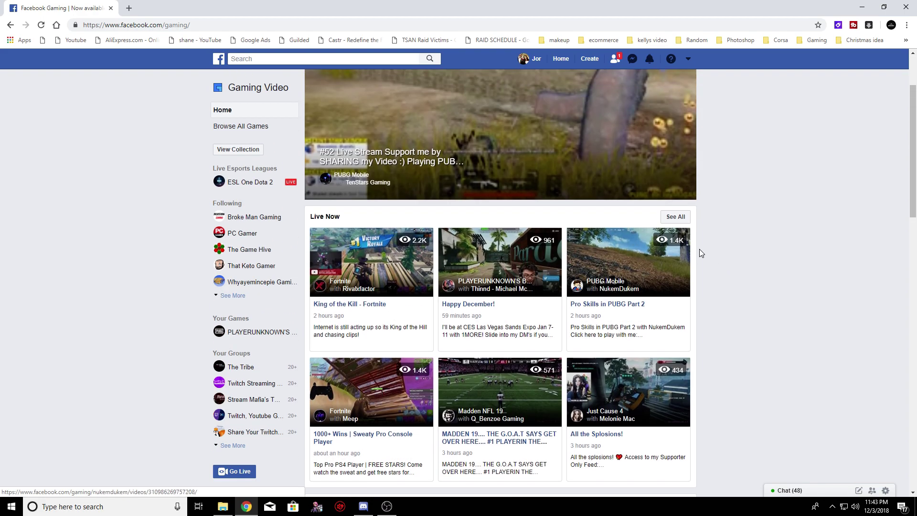
pyautogui.scroll(-4, 699, 254)
pyautogui.scroll(-5, 697, 267)
pyautogui.scroll(-5, 566, 258)
pyautogui.scroll(-3, 554, 260)
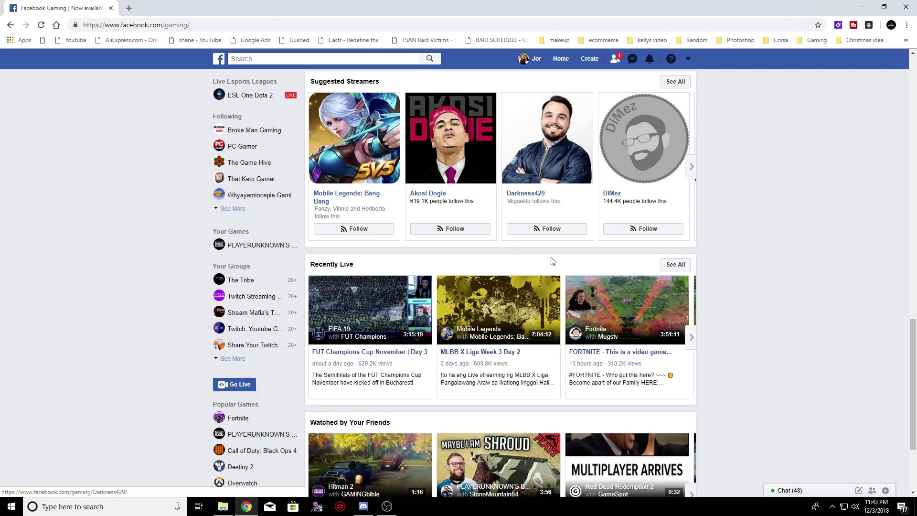
pyautogui.scroll(-3, 478, 239)
pyautogui.scroll(10, 440, 403)
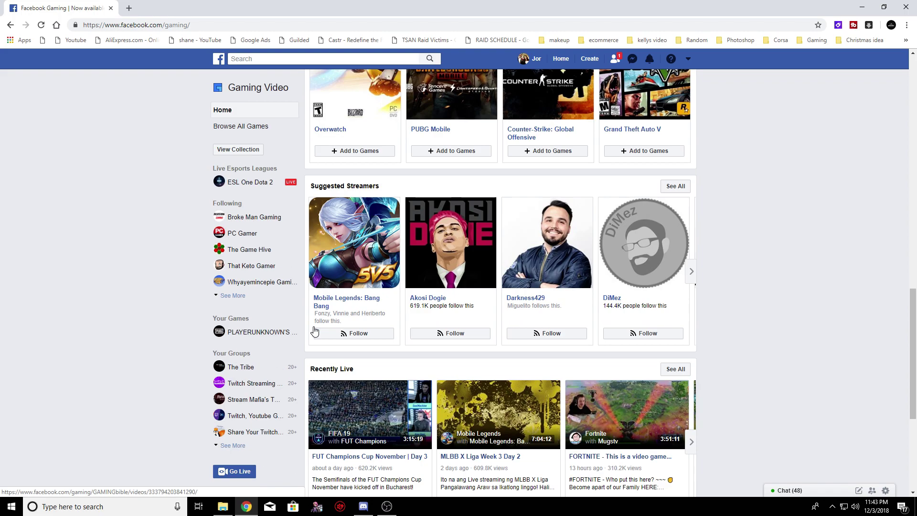
pyautogui.scroll(5, 448, 349)
pyautogui.scroll(5, 461, 296)
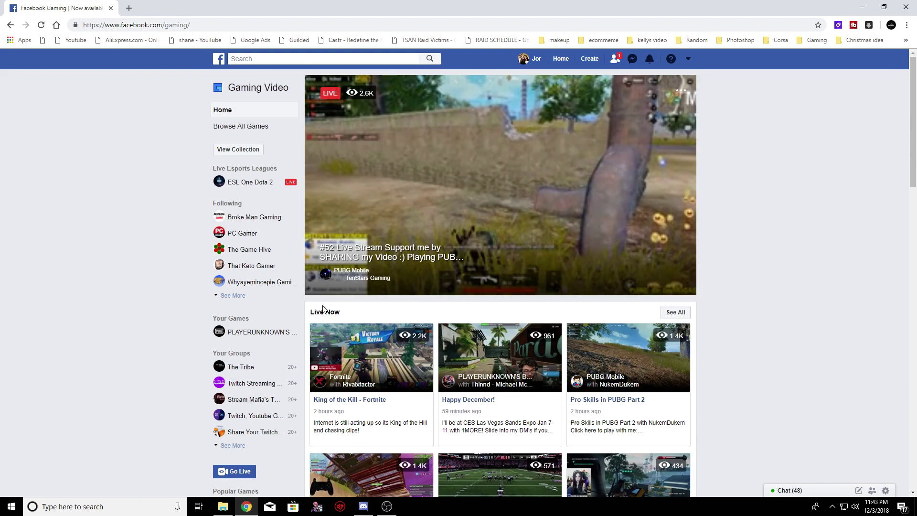
pyautogui.scroll(-3, 534, 264)
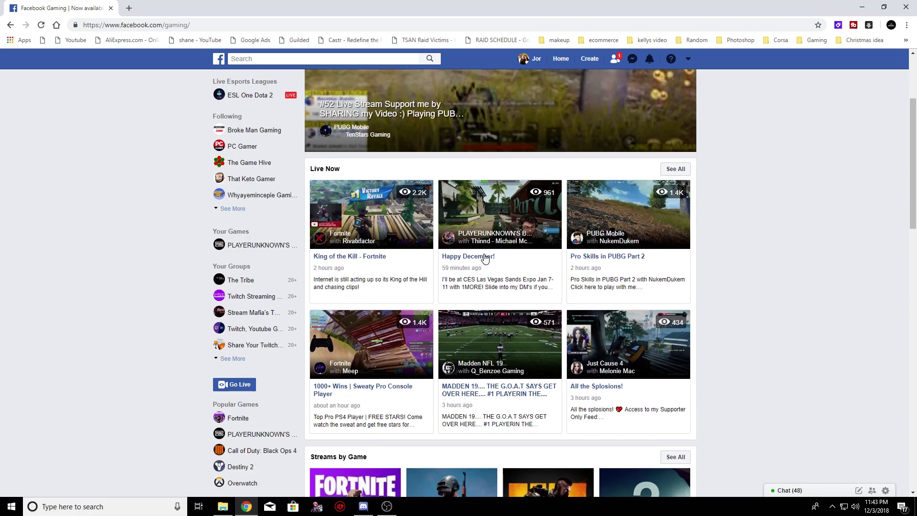
pyautogui.scroll(-2, 484, 258)
pyautogui.scroll(1, 666, 365)
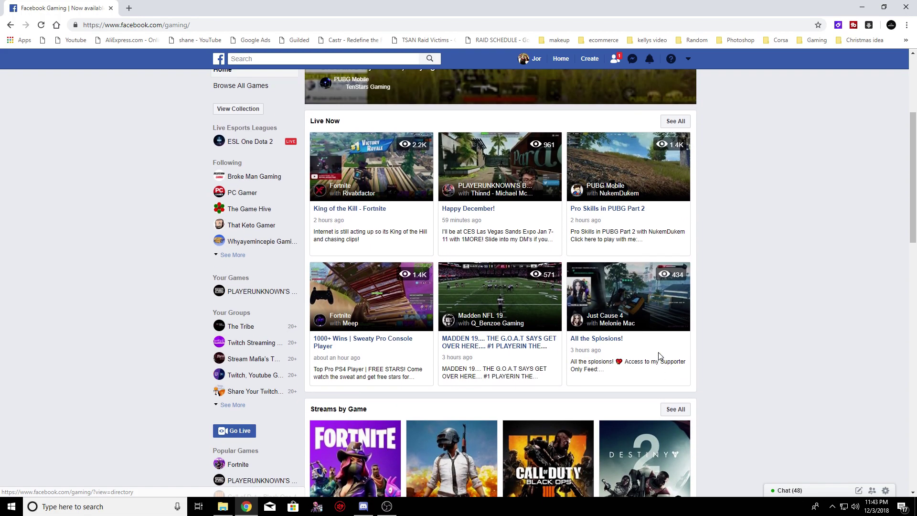
pyautogui.scroll(-3, 525, 343)
# - Open the Fortnite page from Popular Games and browse its live streams
pyautogui.click(387, 334)
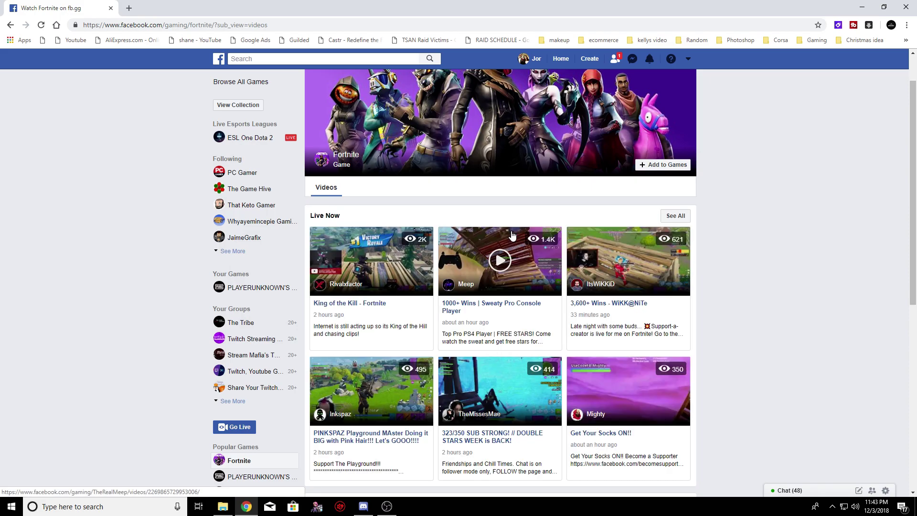
pyautogui.scroll(-2, 521, 238)
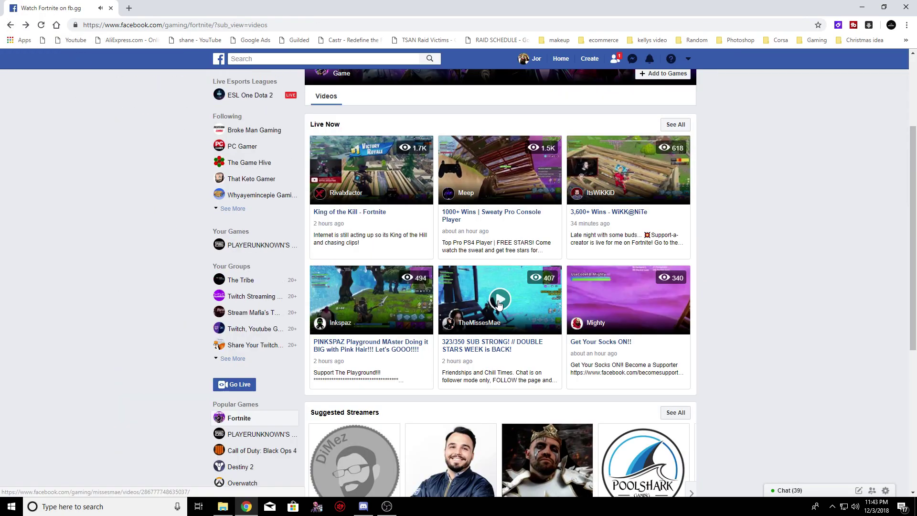
pyautogui.scroll(2, 654, 181)
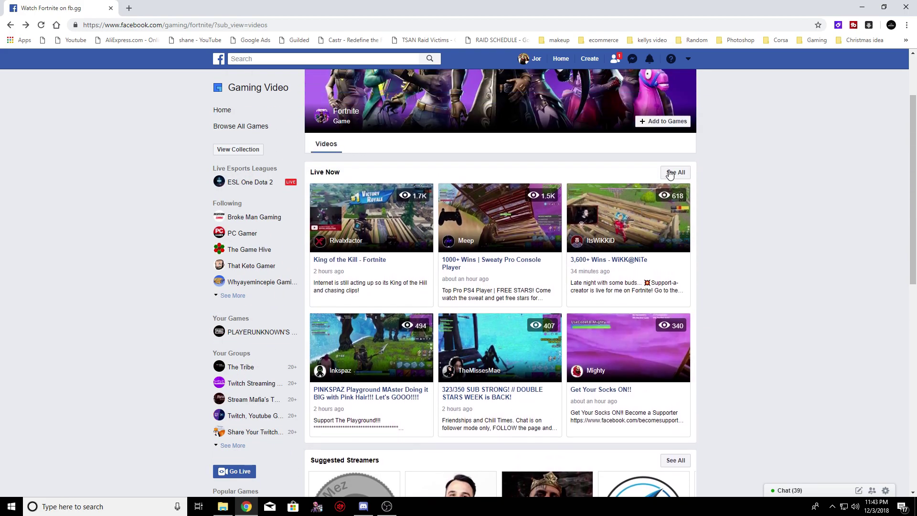
# - From the full Live Now list, play Fake Clan's Duo Squad Fortnite stream with its volume lowered
pyautogui.click(682, 173)
pyautogui.scroll(-5, 490, 273)
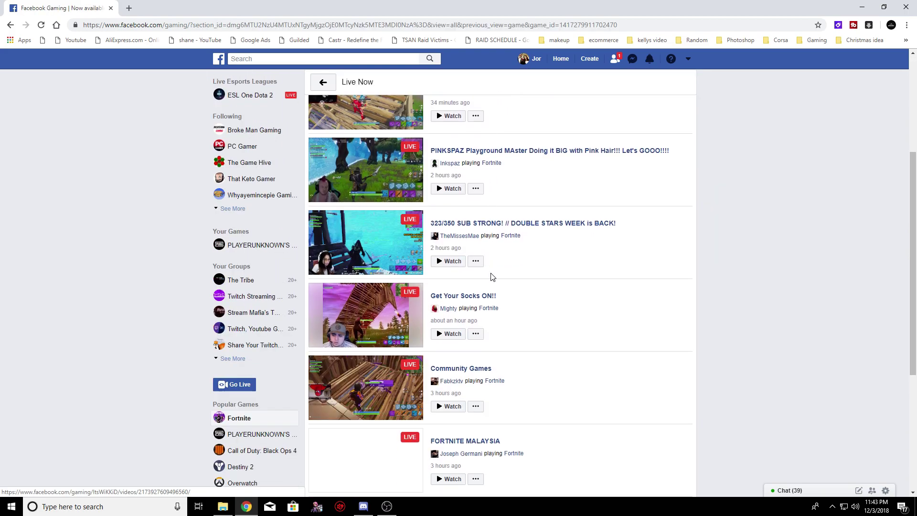
pyautogui.scroll(-4, 492, 277)
pyautogui.scroll(-3, 492, 277)
pyautogui.scroll(-6, 491, 277)
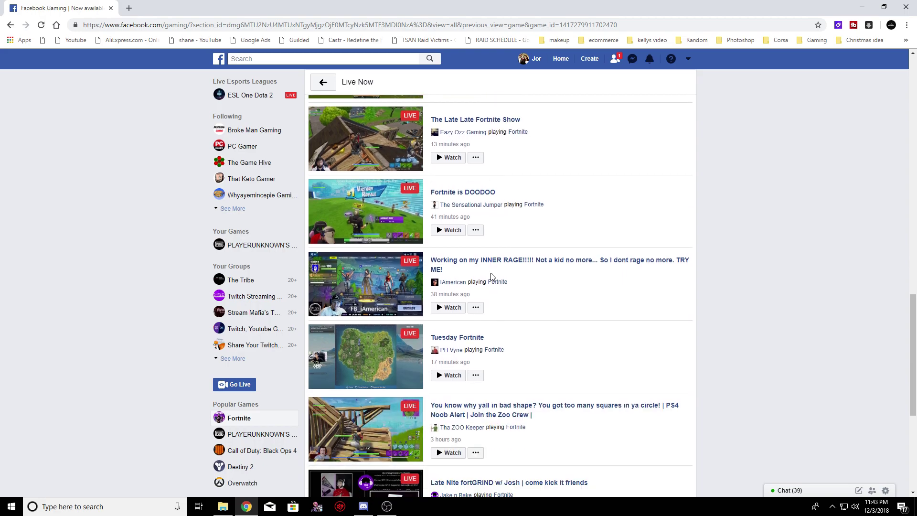
pyautogui.scroll(-1, 492, 276)
pyautogui.scroll(-3, 492, 277)
pyautogui.scroll(-2, 492, 277)
pyautogui.scroll(-1, 491, 276)
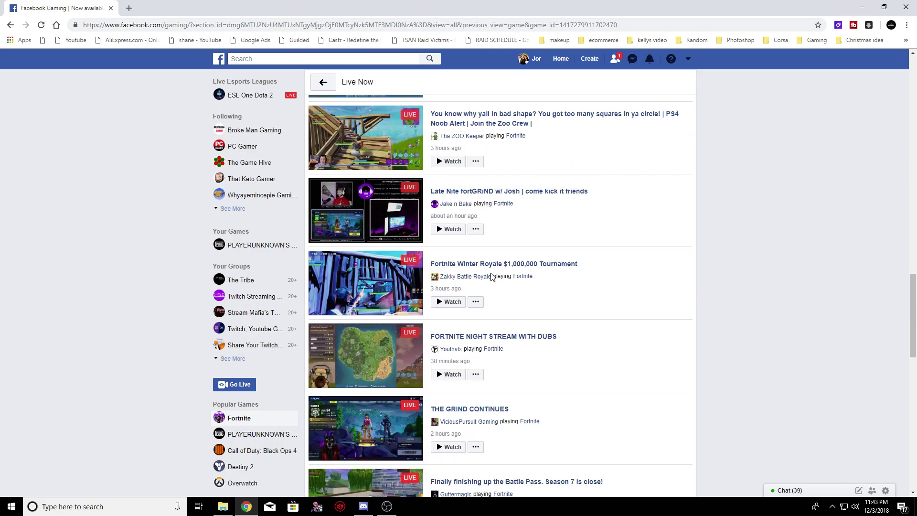
pyautogui.scroll(-2, 492, 277)
pyautogui.scroll(-3, 491, 274)
pyautogui.scroll(-4, 492, 276)
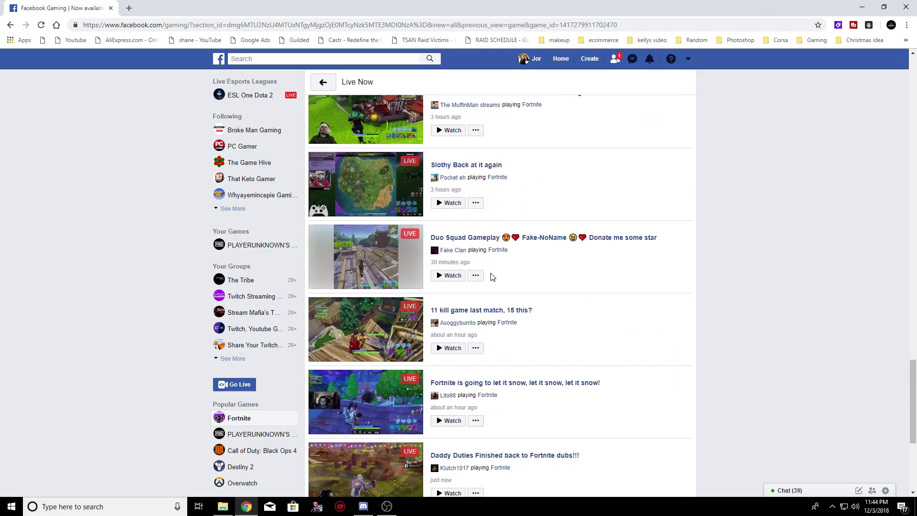
pyautogui.scroll(-3, 491, 277)
pyautogui.scroll(2, 340, 232)
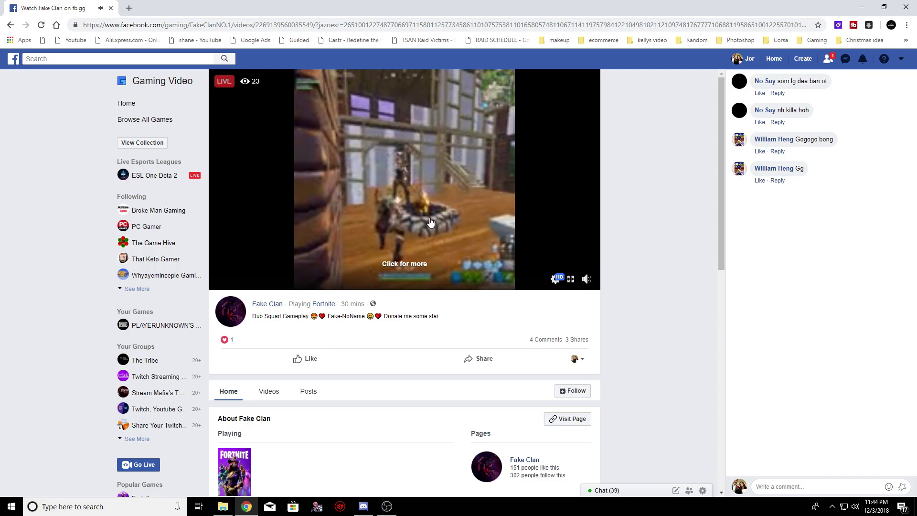
pyautogui.moveTo(586, 279)
pyautogui.click(587, 270)
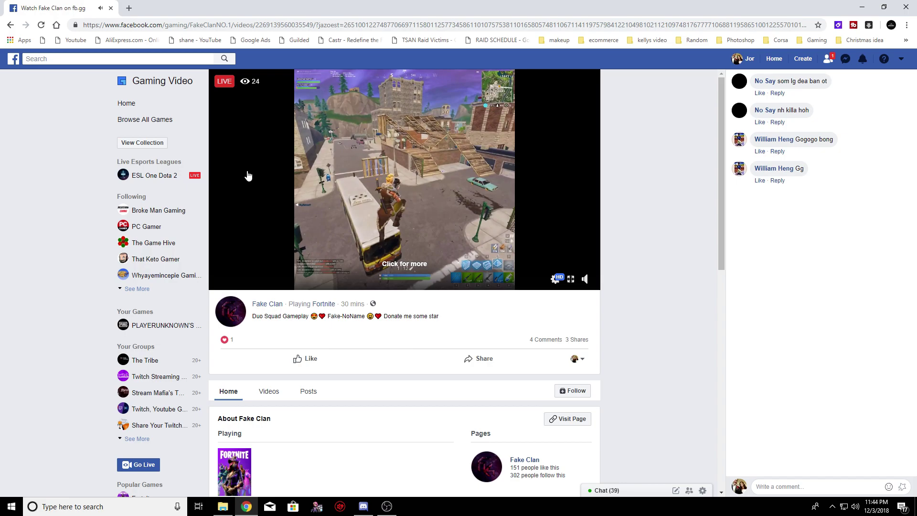
# - Go back to the Live Now Fortnite list and bring OBS Studio to the front
pyautogui.click(10, 26)
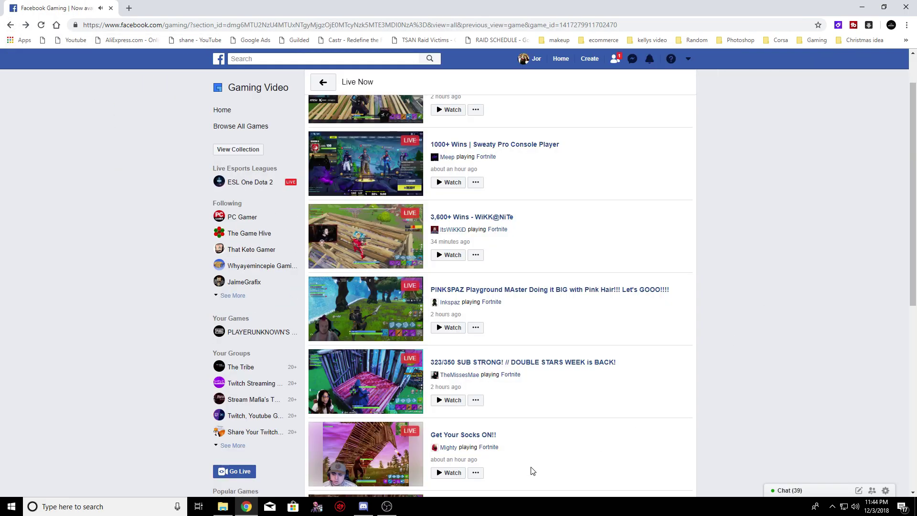
pyautogui.click(388, 508)
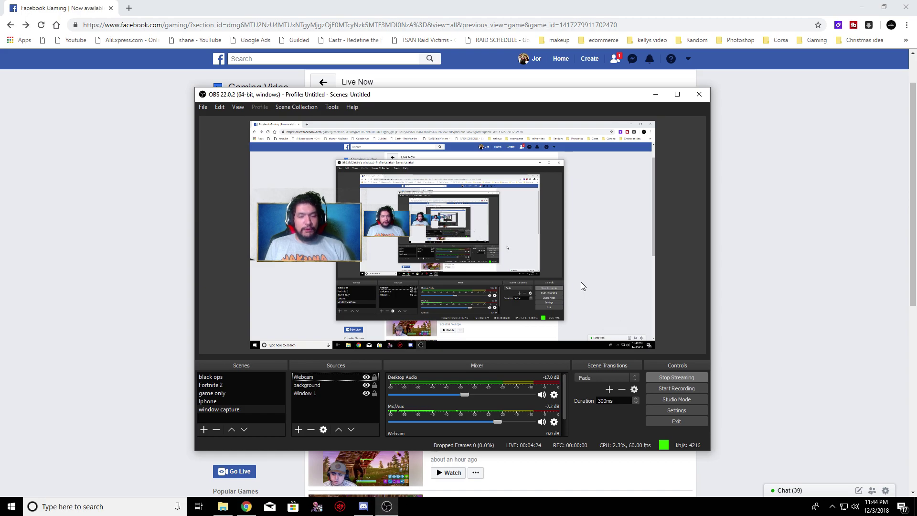